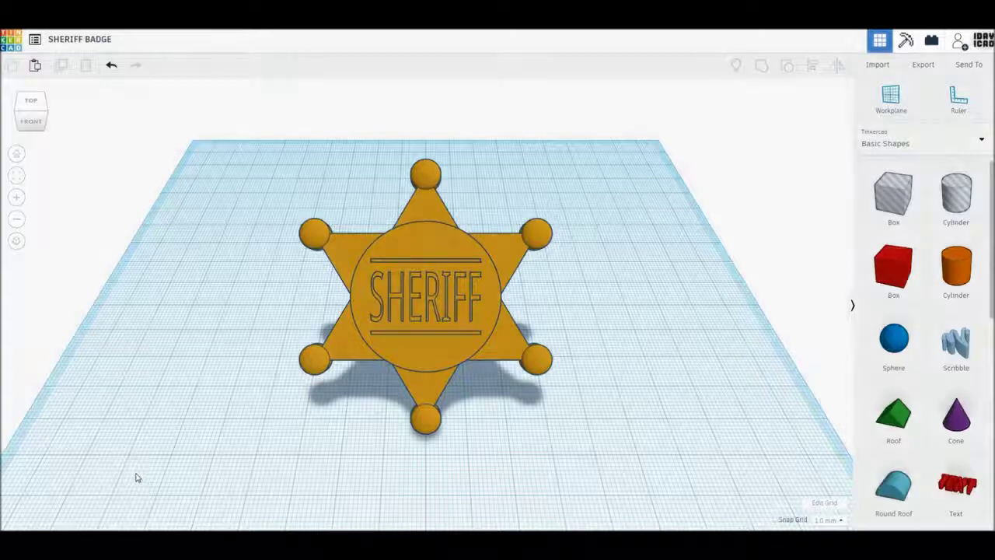
Add a green roof and an orange cylinder to the workplane
right_click_drag(119, 483, 611, 493)
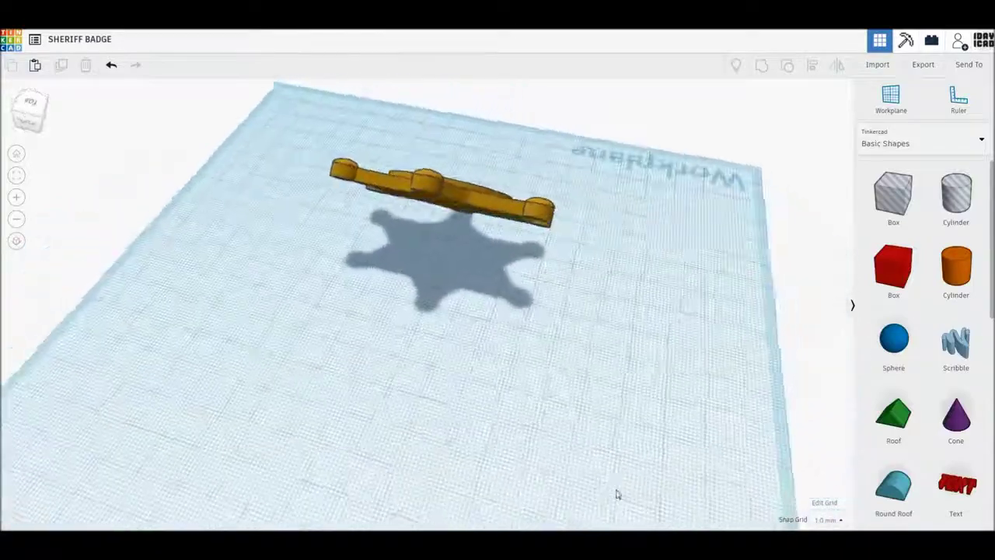
mouse_move(52, 490)
right_mouse_down()
mouse_move(414, 498)
mouse_move(600, 476)
right_mouse_up()
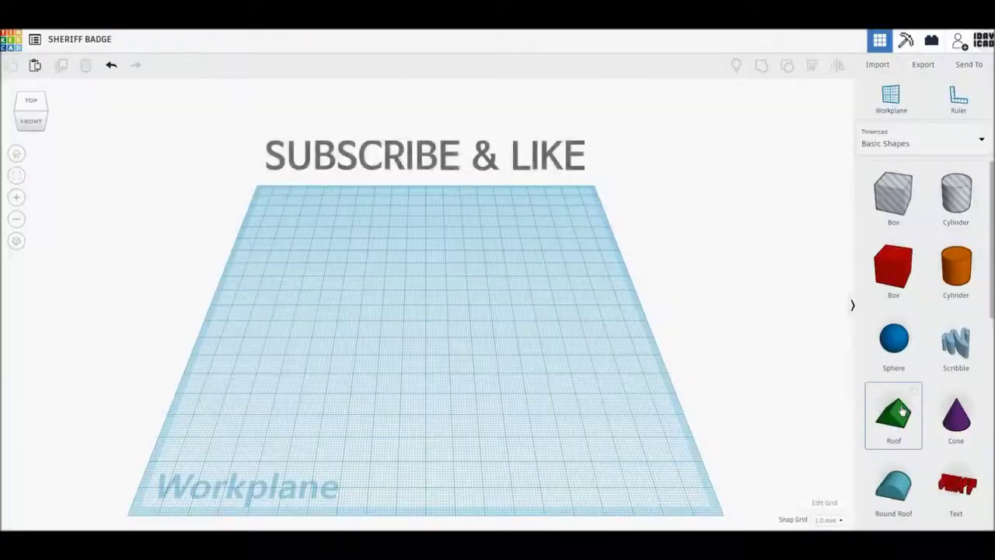
left_click_drag(893, 416, 578, 359)
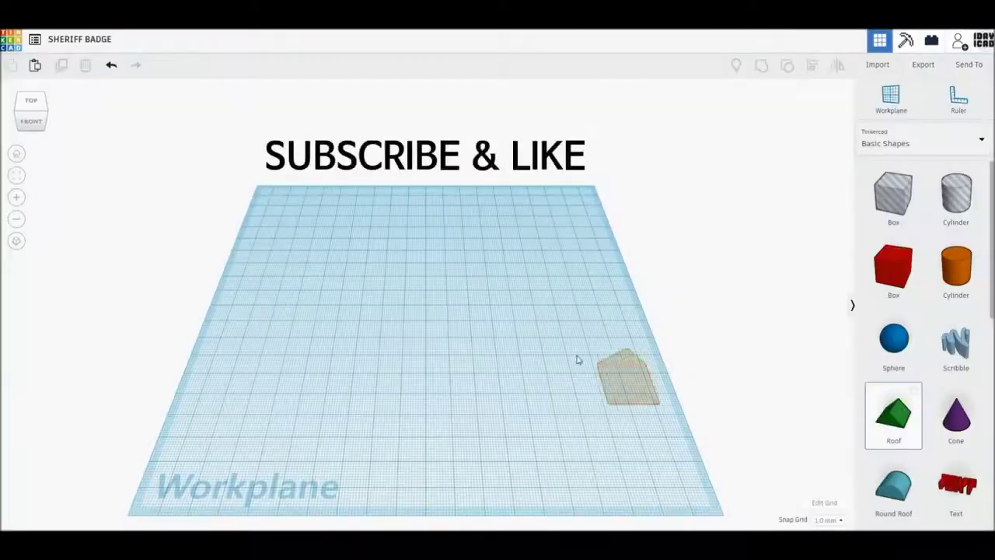
left_click(486, 350)
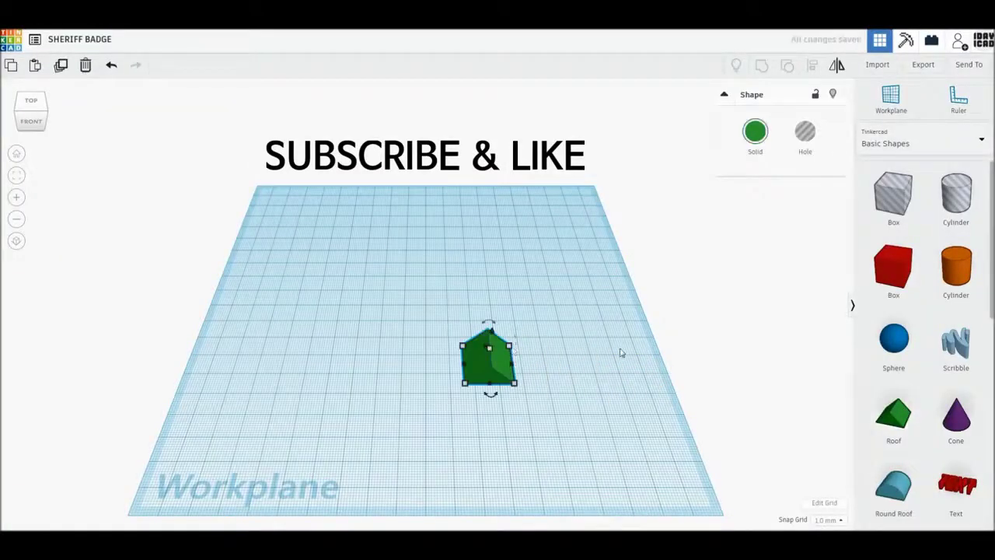
left_click(960, 271)
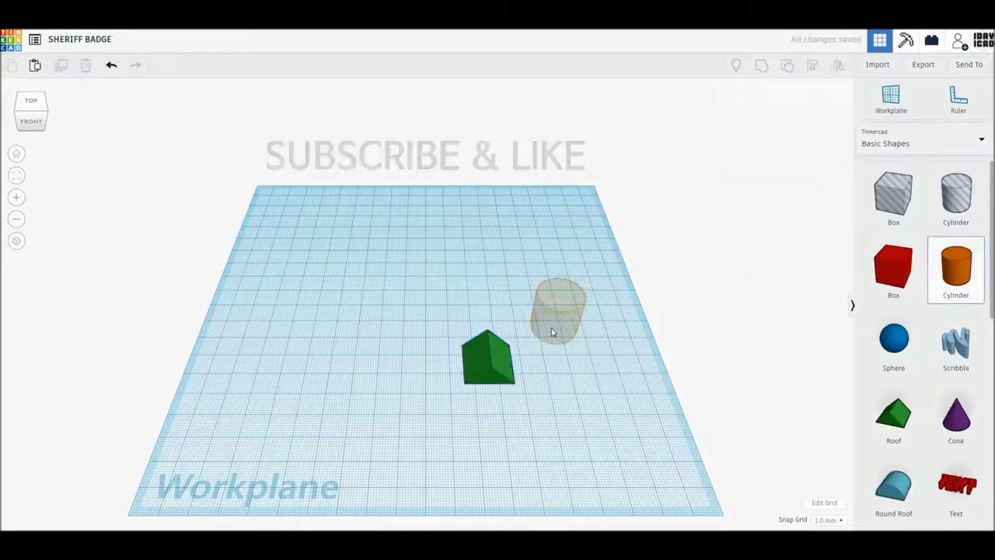
left_click(551, 333)
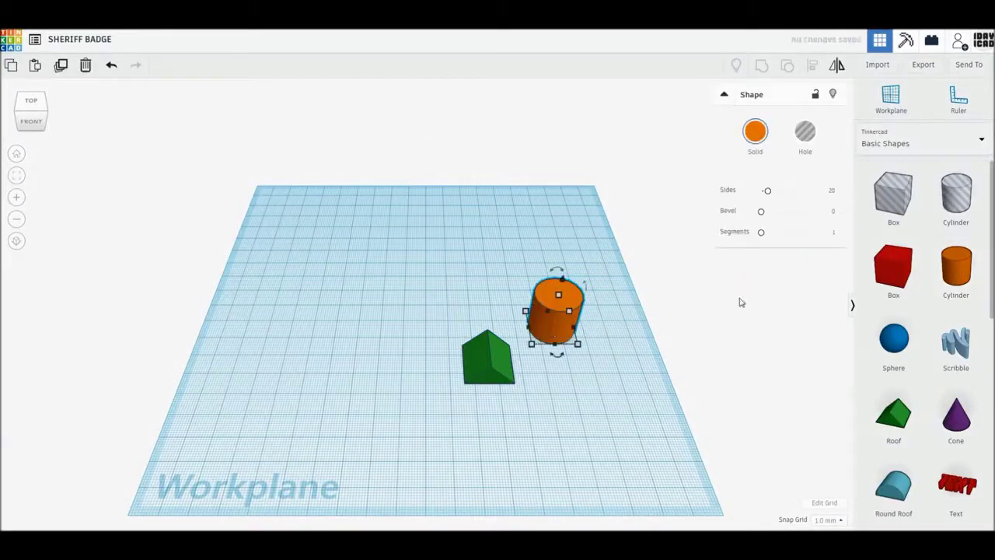
Give the cylinder 64 sides and move it left, beside the roof
left_click_drag(767, 191, 807, 191)
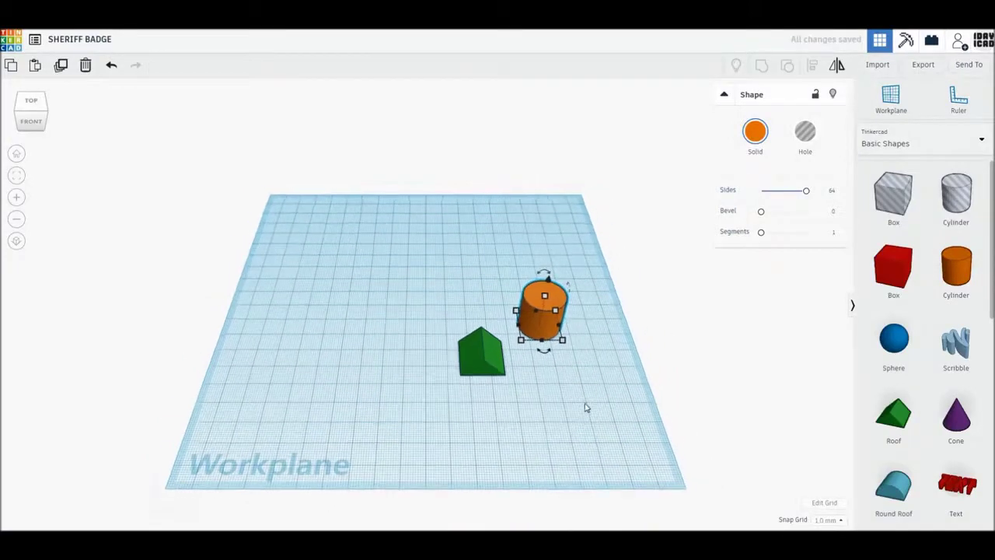
scroll(586, 408, "up", 3)
scroll(586, 407, "up", 2)
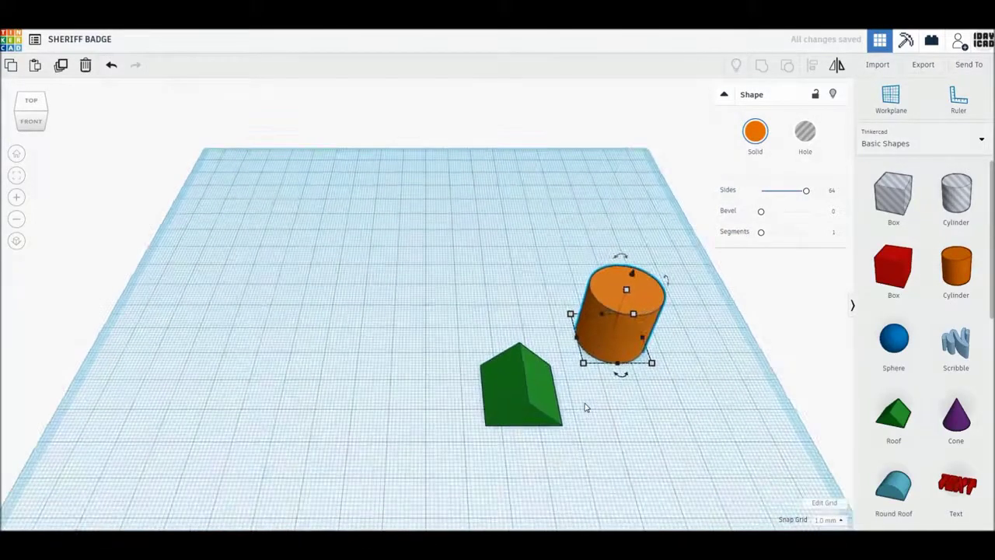
scroll(586, 407, "up", 2)
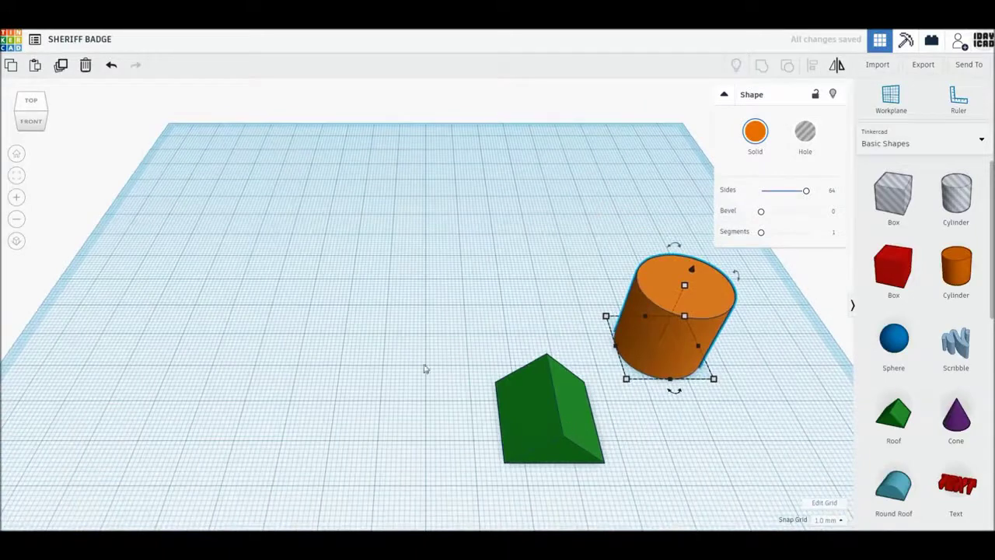
left_click_drag(548, 409, 420, 359)
left_click_drag(680, 307, 589, 294)
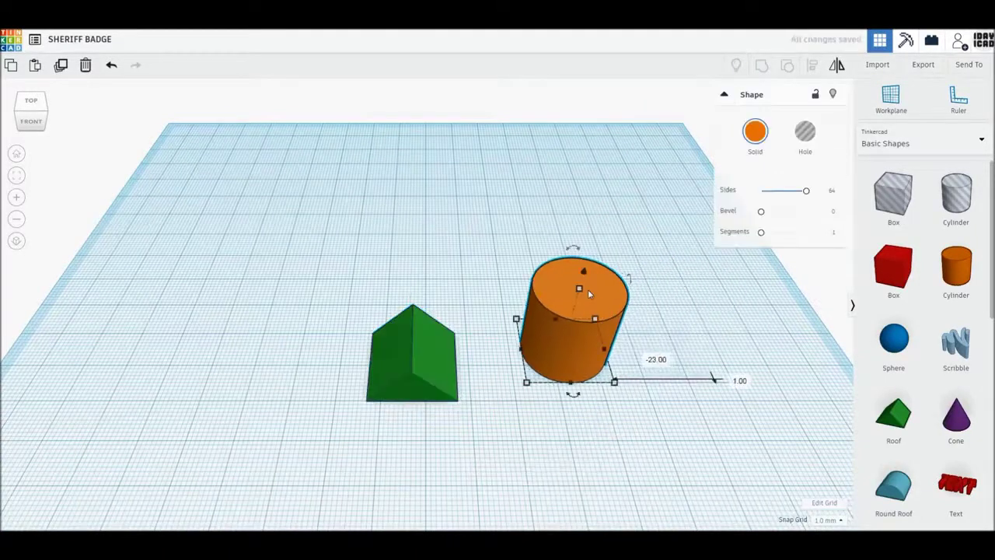
Set the cylinder height to 3 mm to make a flat disc
left_click(629, 323)
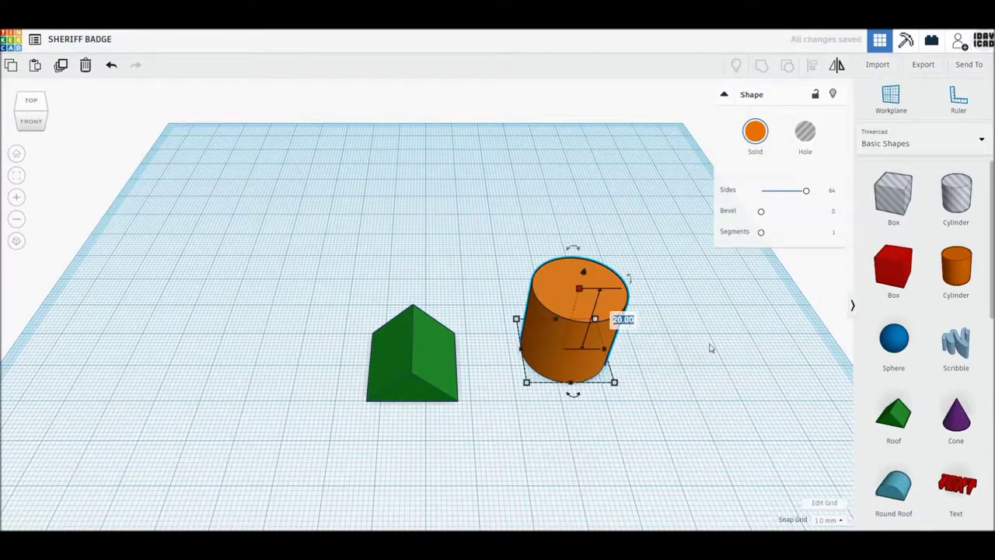
type("3")
key("Return")
Rotate the green roof 90° onto its side
scroll(642, 382, "up", 2)
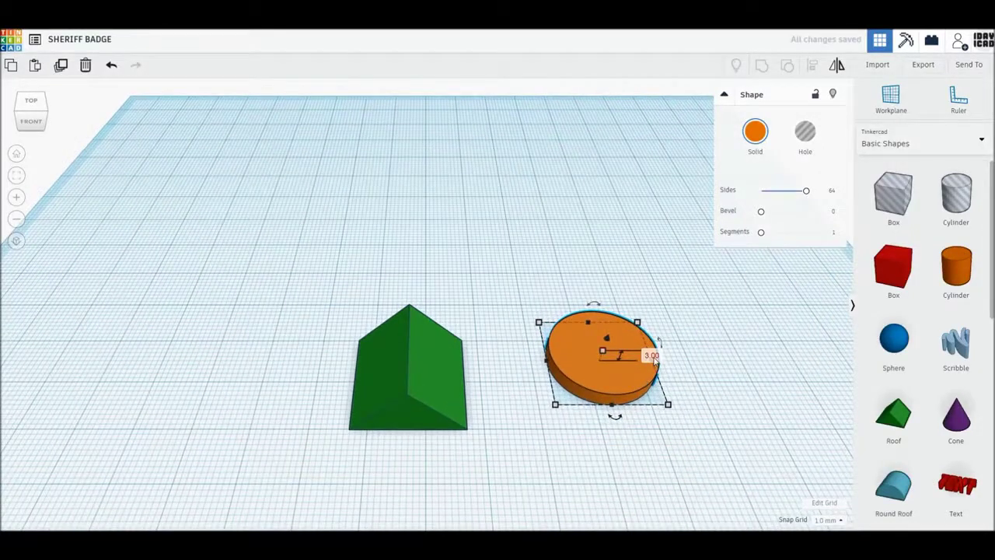
left_click(434, 394)
mouse_move(409, 442)
right_mouse_down()
mouse_move(504, 460)
mouse_move(482, 317)
right_mouse_up()
left_click_drag(526, 298, 494, 304)
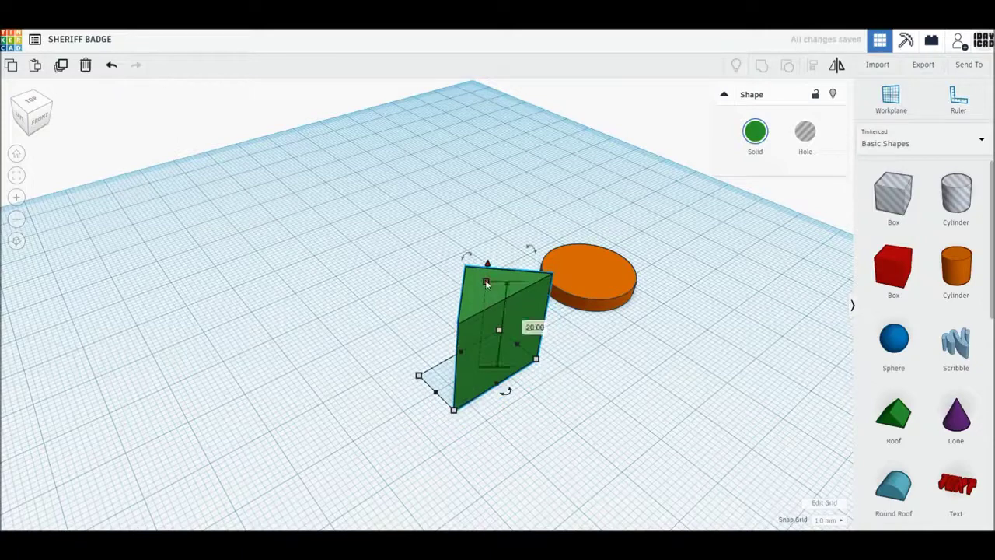
Set the roof height to 2 mm and switch to an orthographic top view
left_click(533, 327)
type("2")
key("Return")
left_click(31, 101)
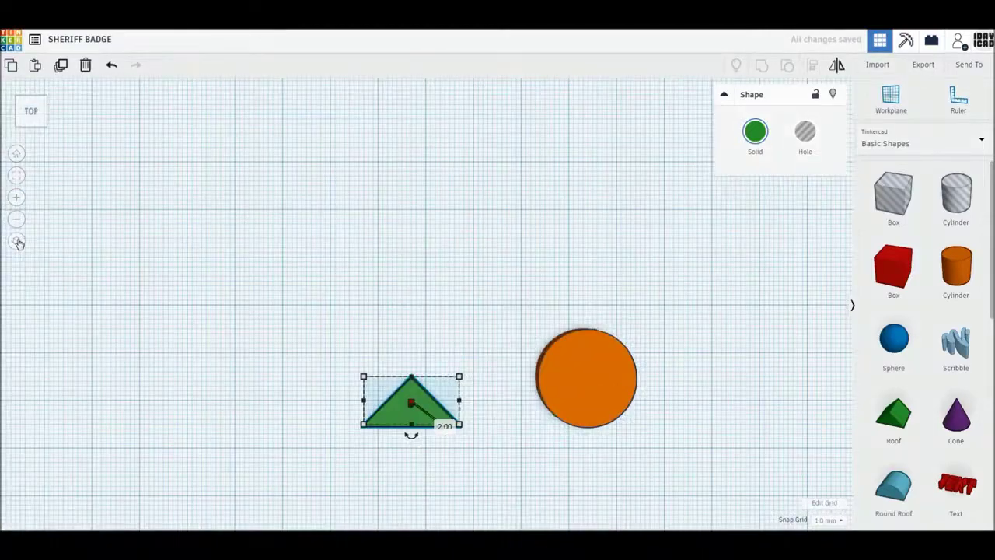
left_click(18, 242)
Move the triangle left of the disc, resize it to 30 × 25 mm, and duplicate it
scroll(333, 446, "up", 3)
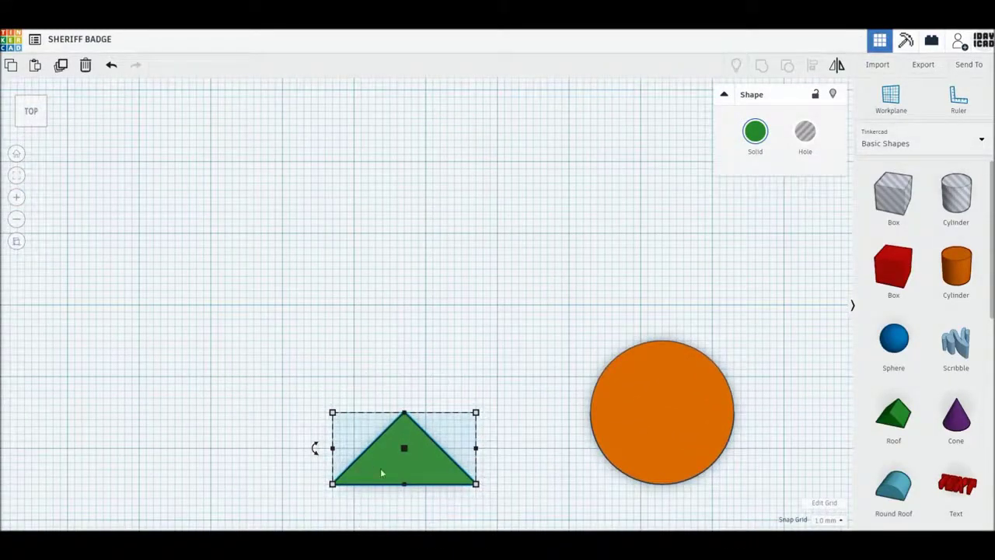
left_click_drag(381, 472, 330, 375)
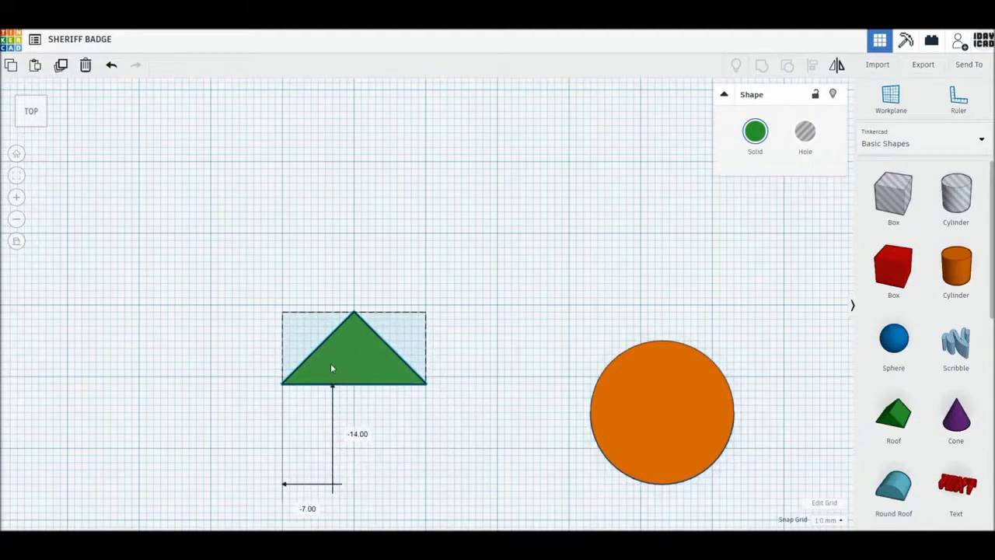
left_click_drag(330, 372, 330, 365)
left_click_drag(425, 305, 498, 198)
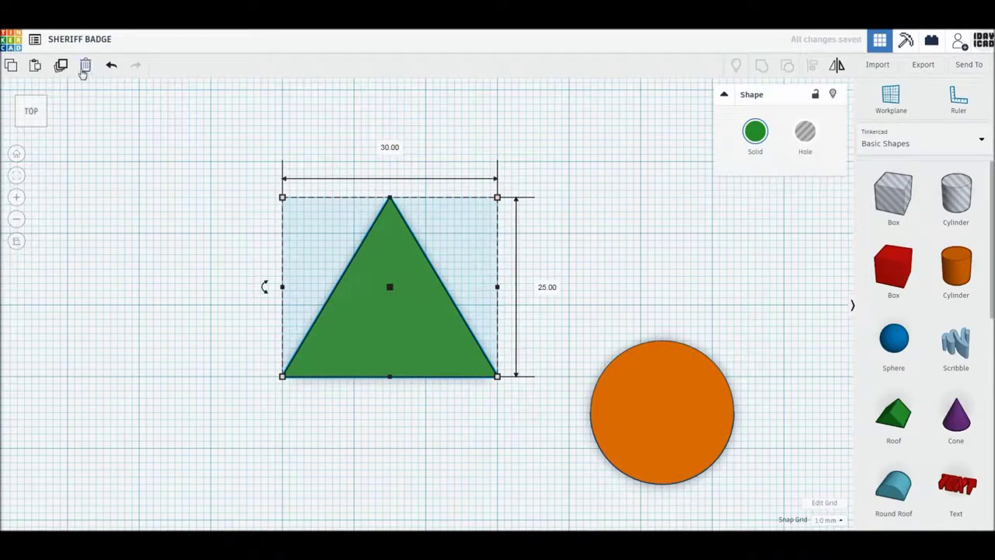
left_click(61, 65)
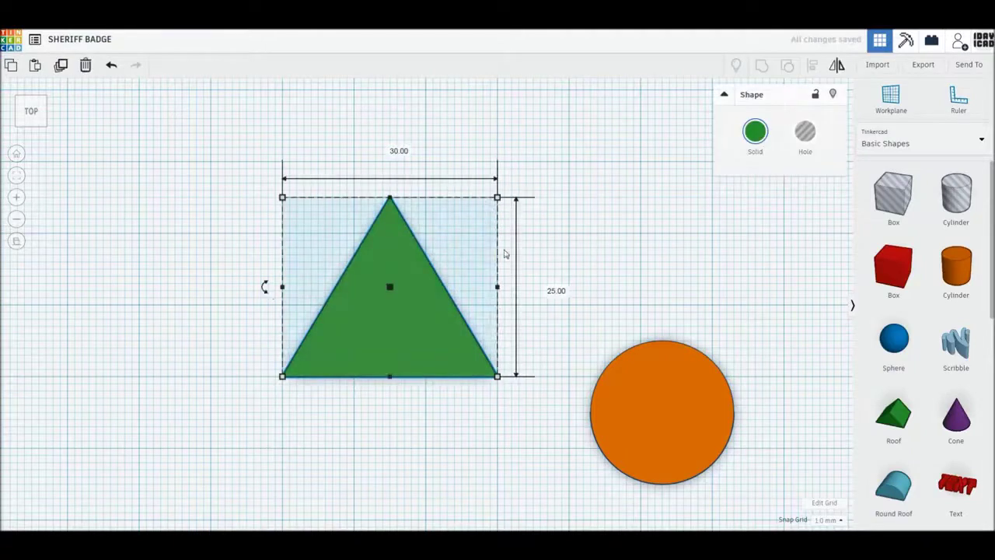
Mirror the triangle copy upside down and slide it down over the original
left_click(838, 68)
left_click(269, 290)
left_click(556, 279)
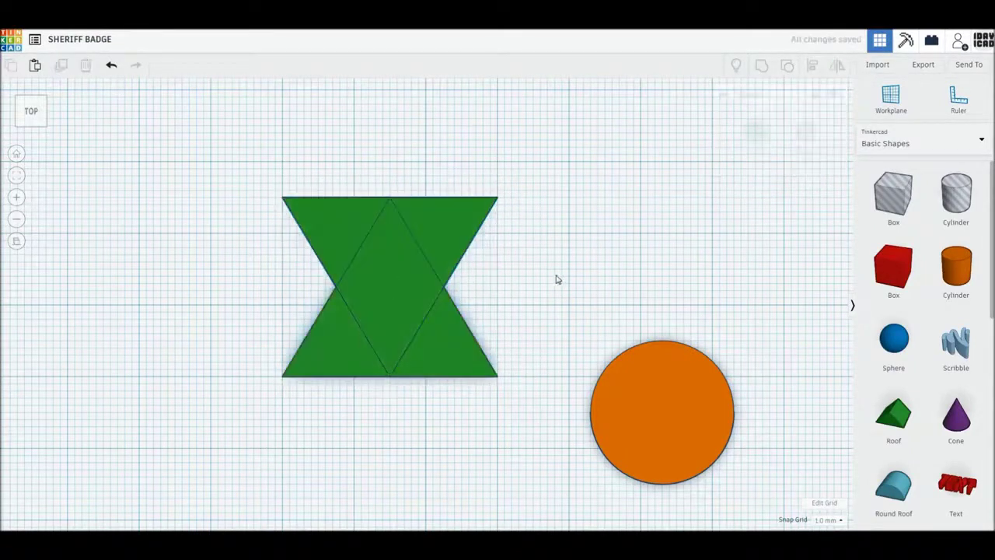
left_click_drag(461, 227, 461, 283)
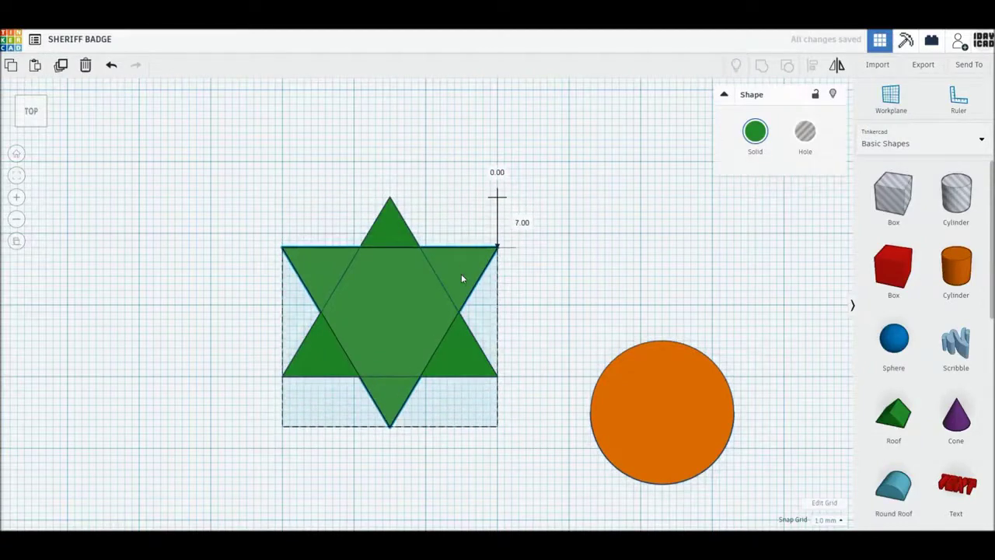
left_click_drag(461, 283, 462, 291)
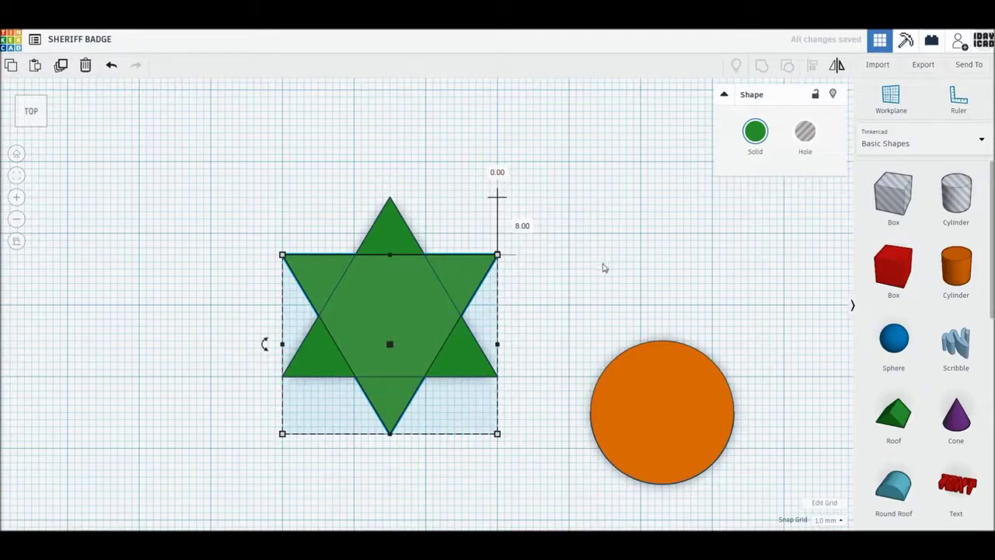
Group the two overlapping triangles into one six-pointed star
left_click(605, 269)
left_click_drag(540, 402, 280, 194)
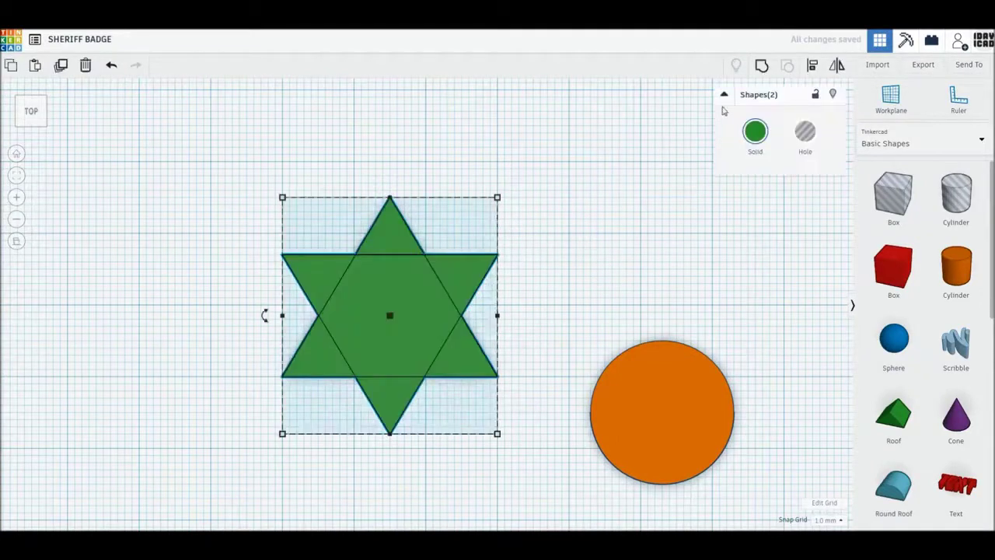
left_click(761, 66)
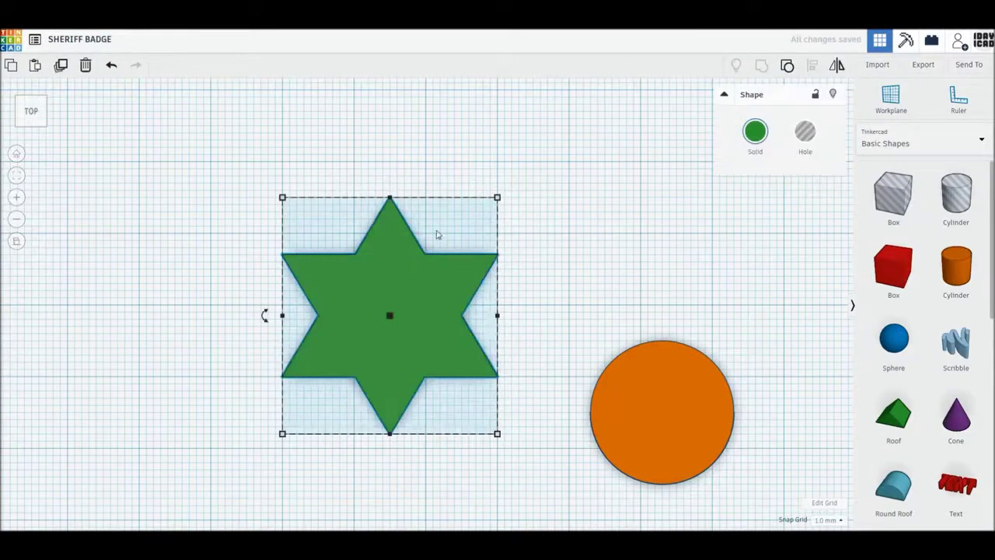
left_click_drag(785, 414, 393, 219)
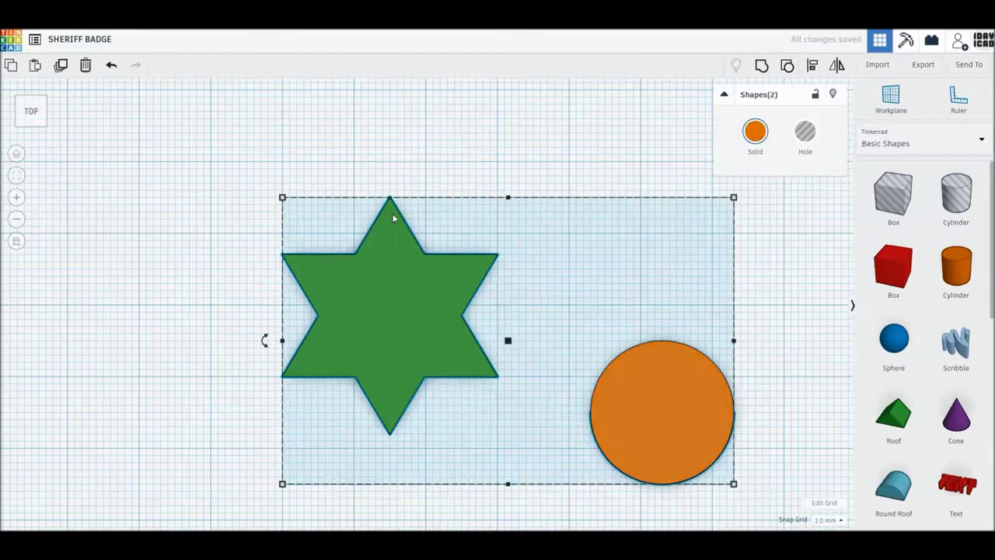
Centre the disc on the star on both axes, group them, and shift the badge 6.5 mm up-left
left_click(813, 68)
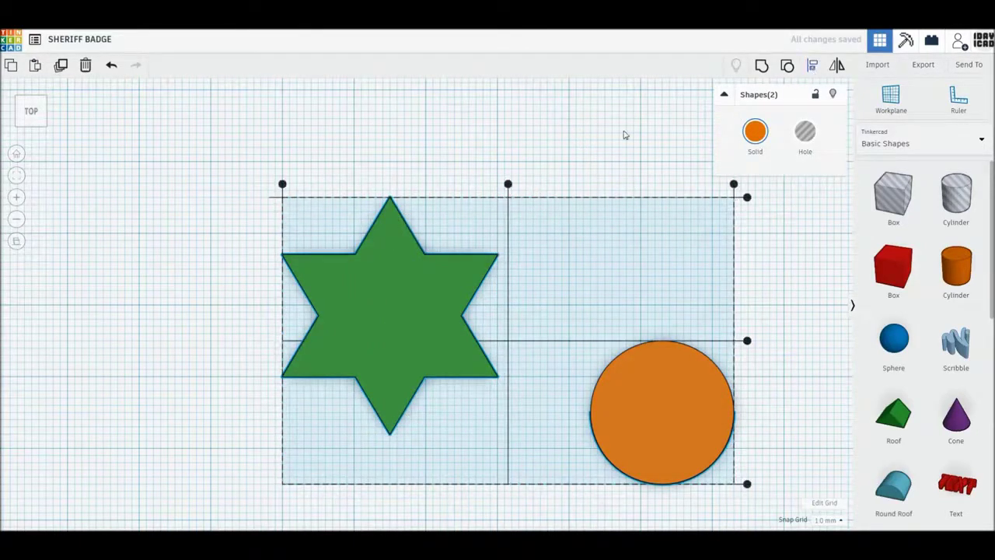
left_click(507, 184)
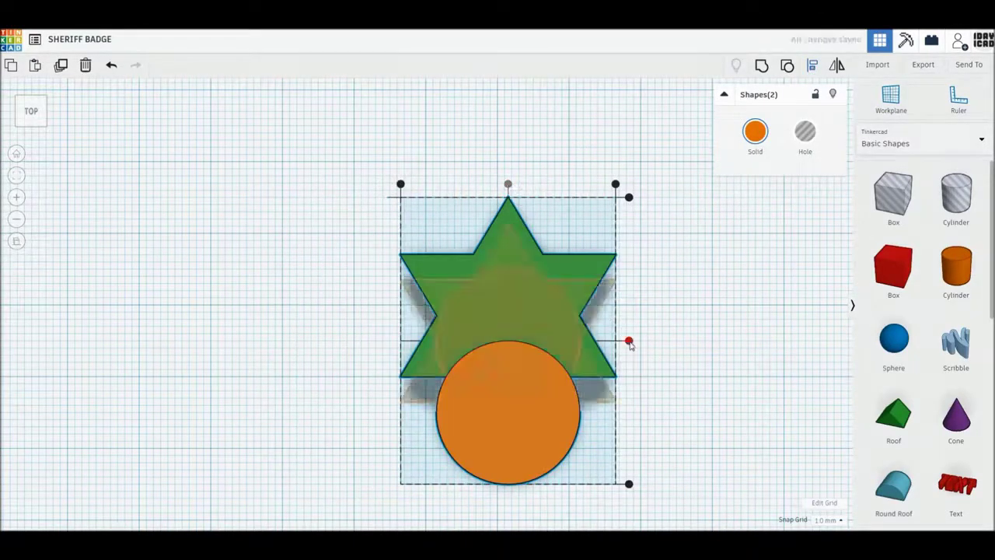
left_click(629, 341)
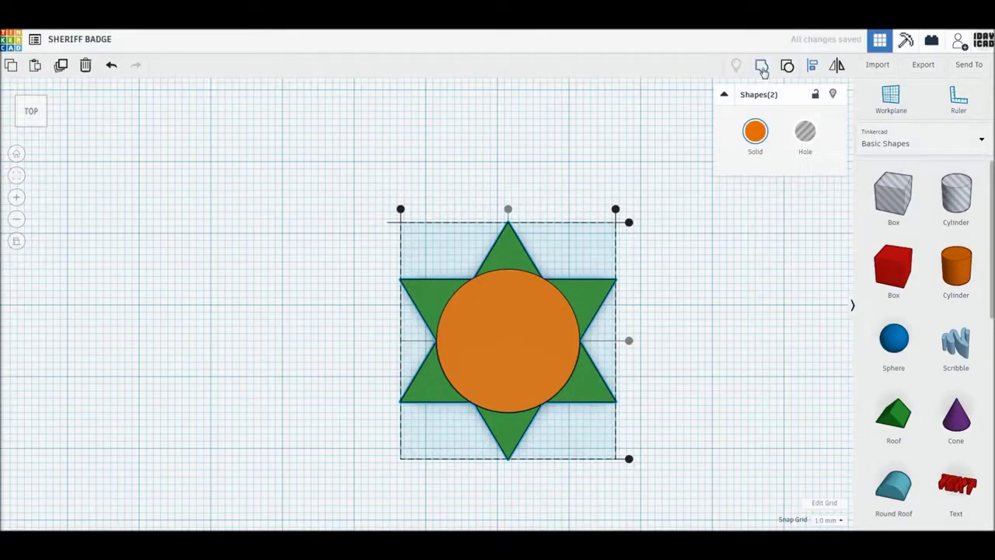
left_click(762, 68)
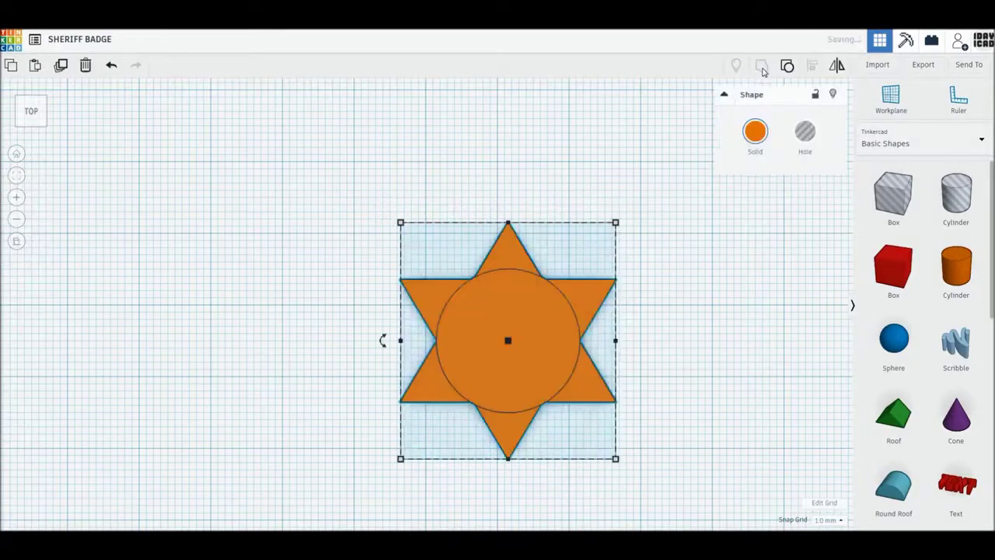
left_click_drag(537, 325, 507, 279)
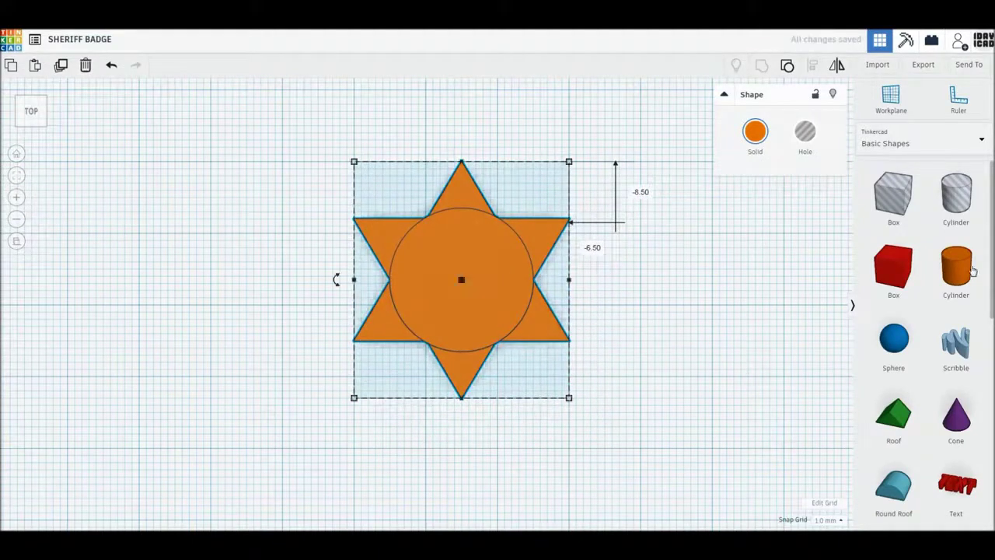
Add a 64-sided cylinder, shrink it to 4 × 4 mm, and place it on the star's top point
left_click_drag(972, 270, 664, 325)
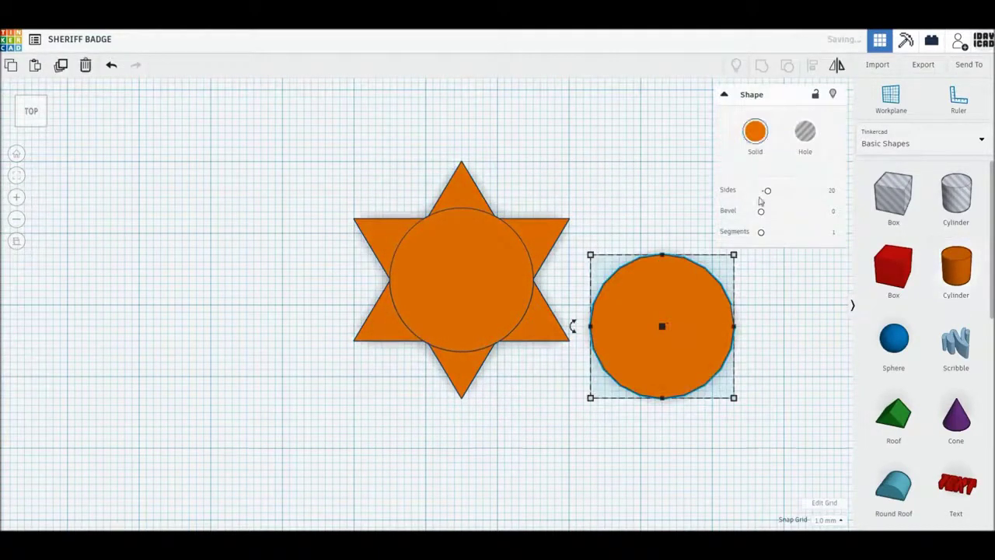
left_click_drag(767, 191, 839, 196)
left_click_drag(734, 397, 619, 284)
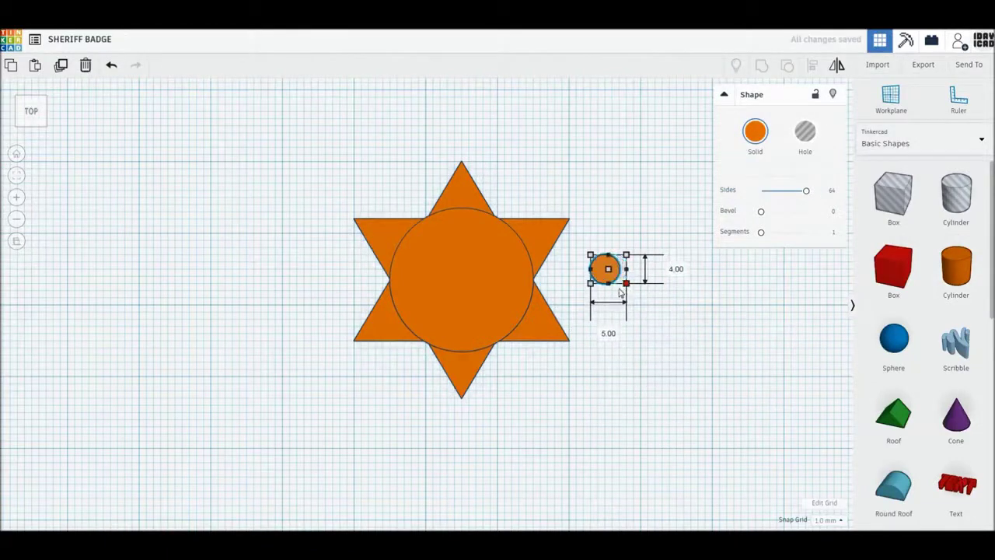
left_click(671, 349)
left_click_drag(605, 269, 464, 168)
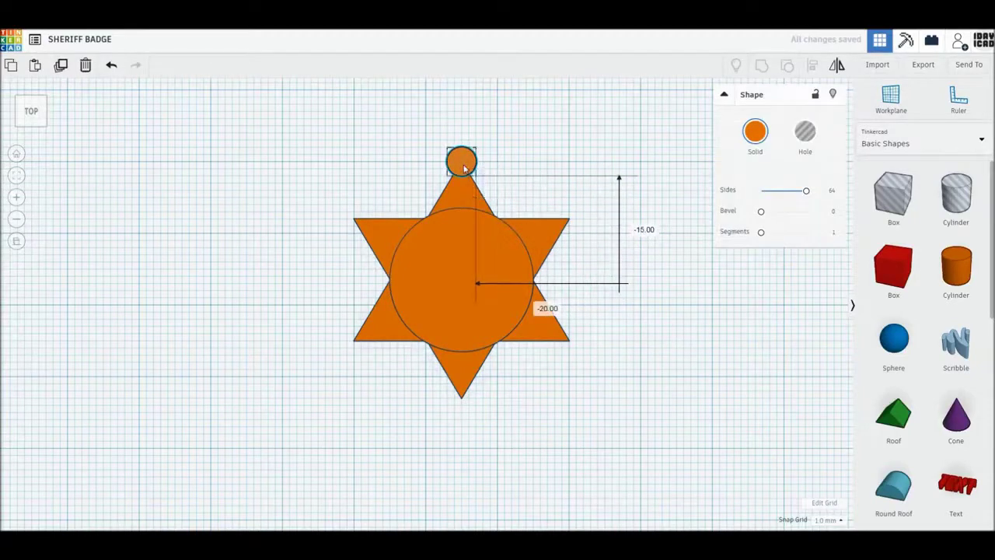
left_click(464, 202, "shift")
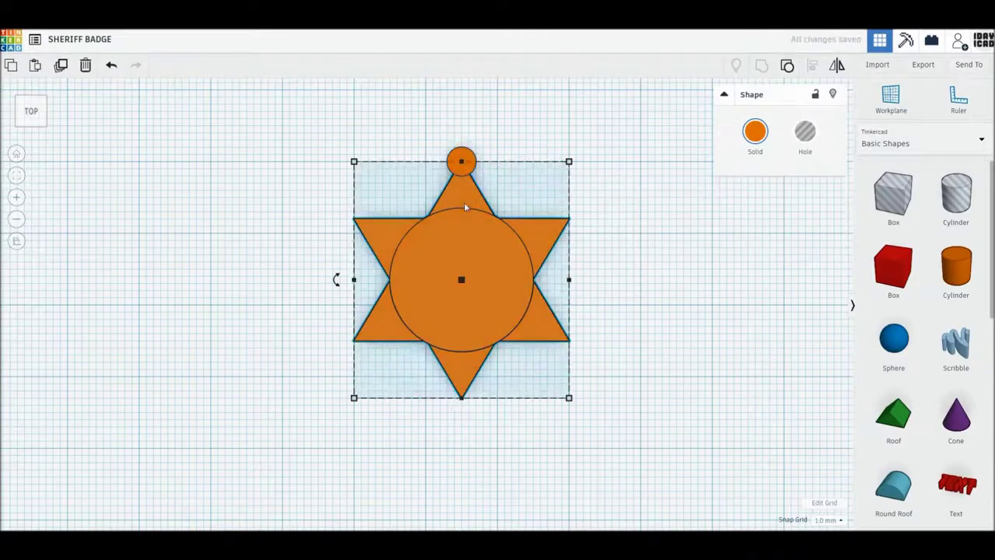
left_click(797, 332)
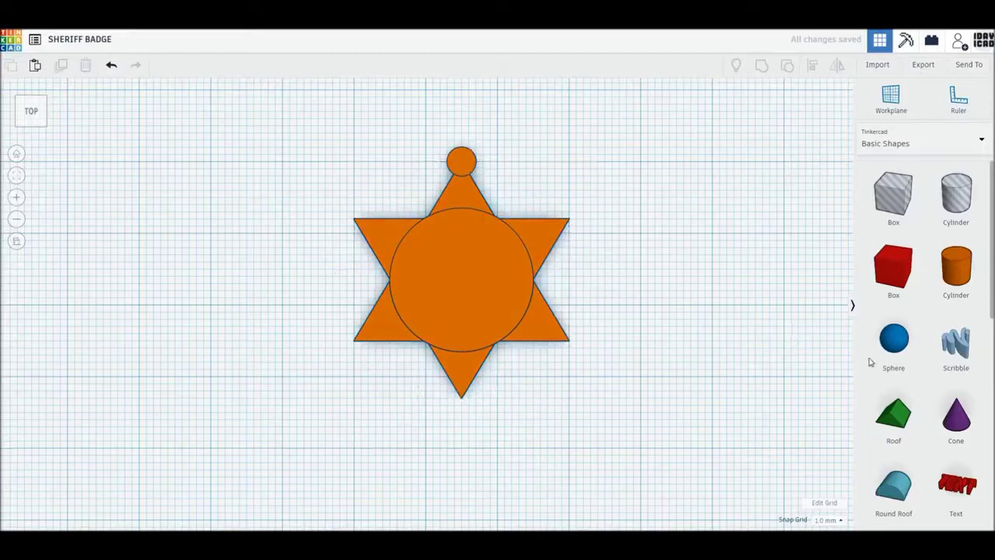
Add a sphere beside the star and shrink it into a small ball
scroll(906, 431, "down", 2)
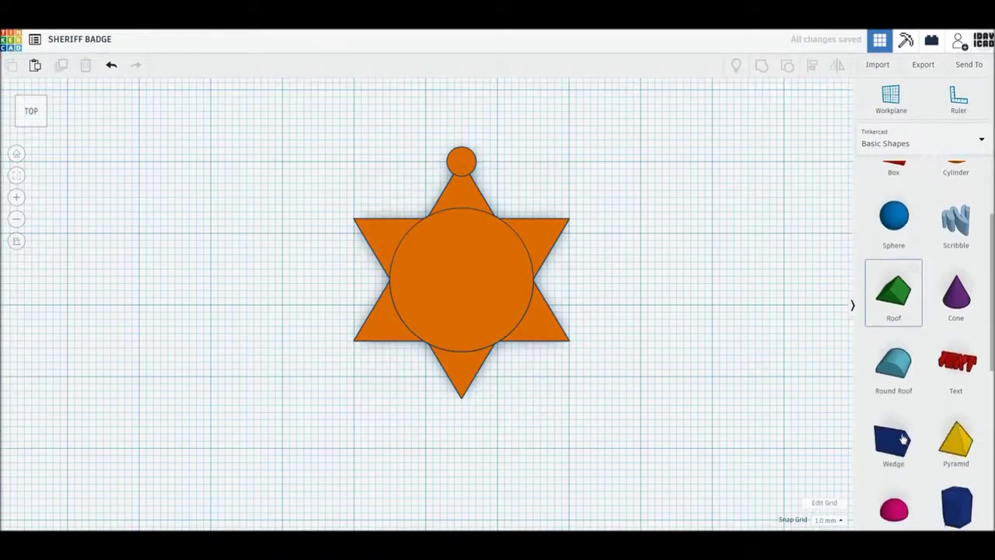
left_click_drag(894, 186, 707, 284)
left_click_drag(782, 194, 828, 194)
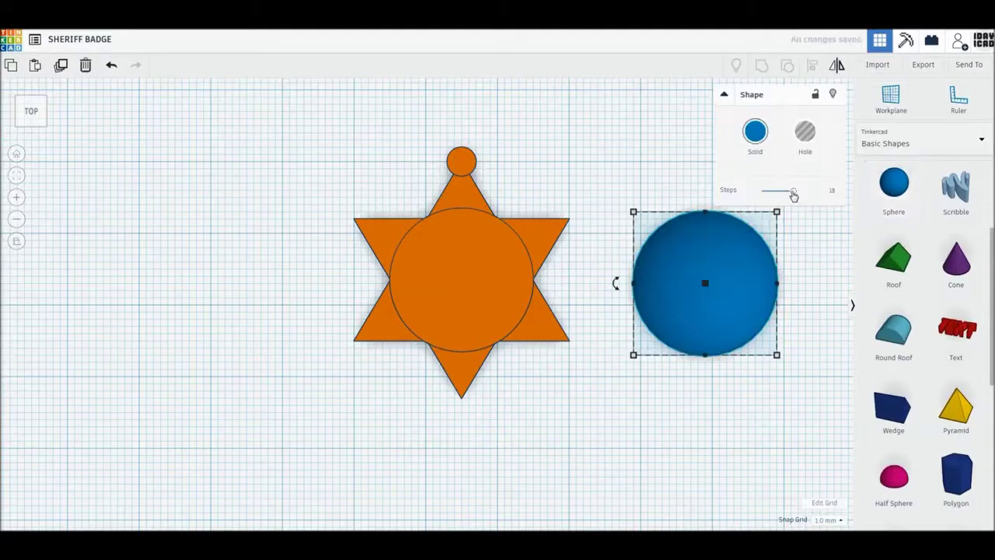
mouse_move(776, 355)
left_mouse_down()
mouse_move(682, 248)
mouse_move(669, 249)
left_mouse_up()
right_click_drag(673, 262, 688, 230)
Set both the ball and the tip post to 2 mm tall
left_click(653, 225)
left_click(700, 205)
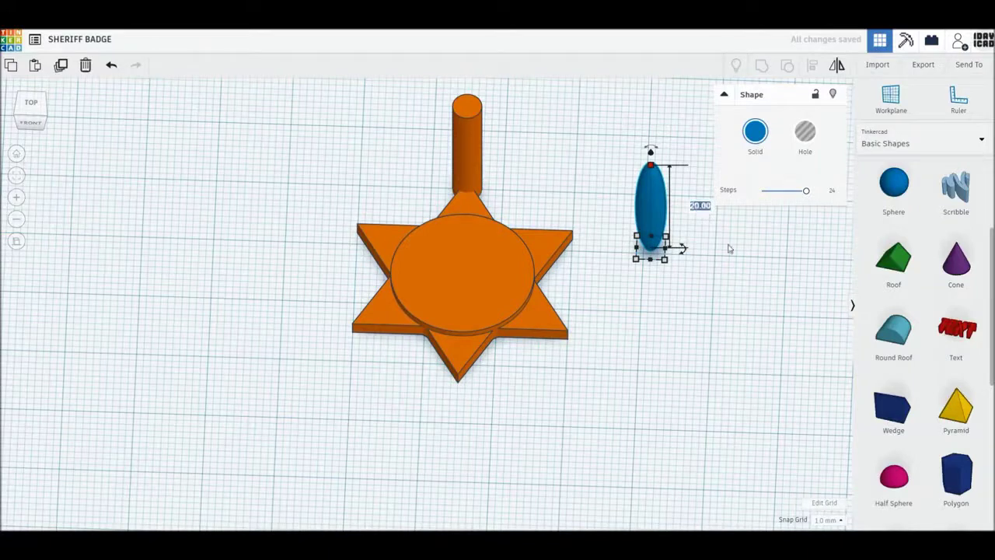
type("2")
key("Return")
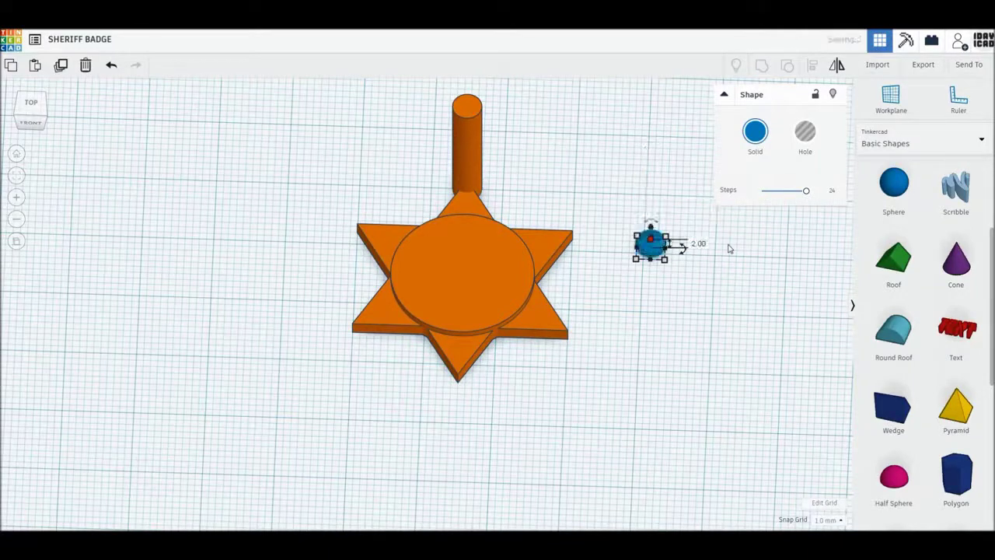
left_click(469, 117)
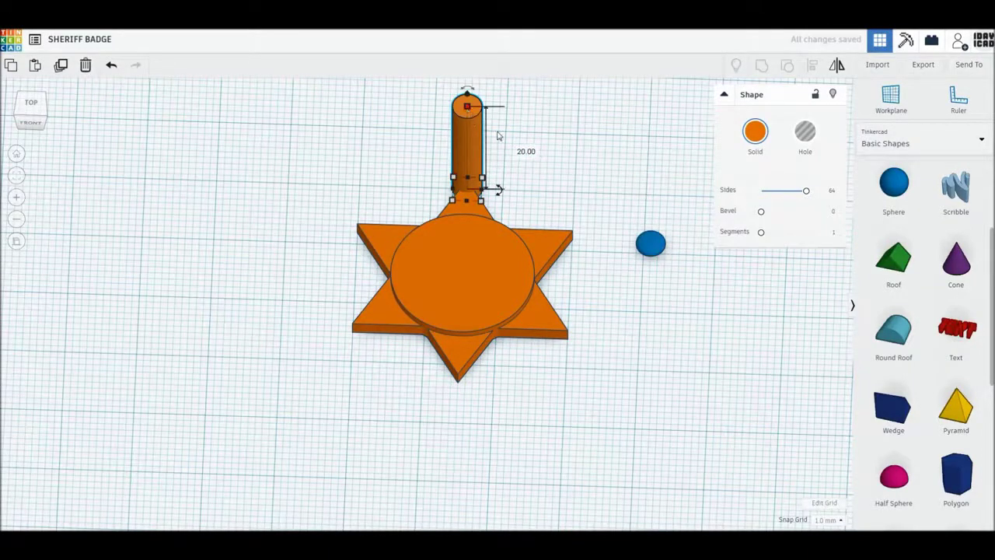
left_click(526, 151)
type("2")
key("Return")
Lift the flattened ball and move it onto the star's top tip
left_click(656, 245)
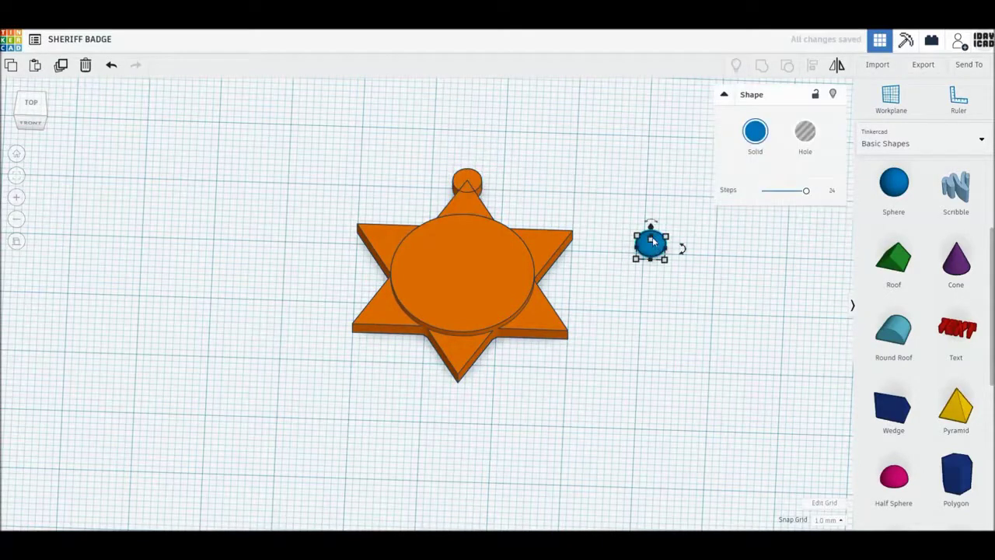
left_click_drag(650, 233, 652, 225)
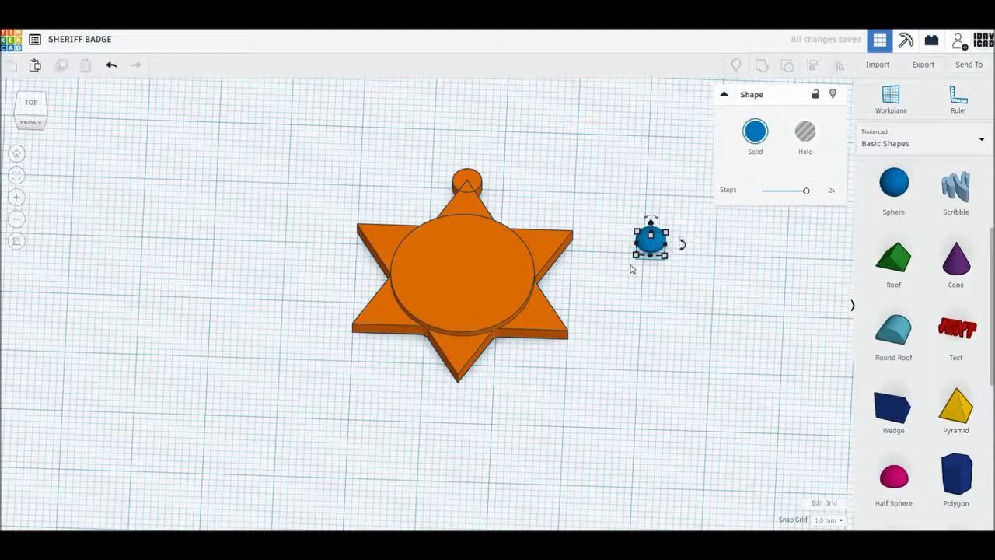
left_click(660, 252)
left_click_drag(651, 240, 470, 184)
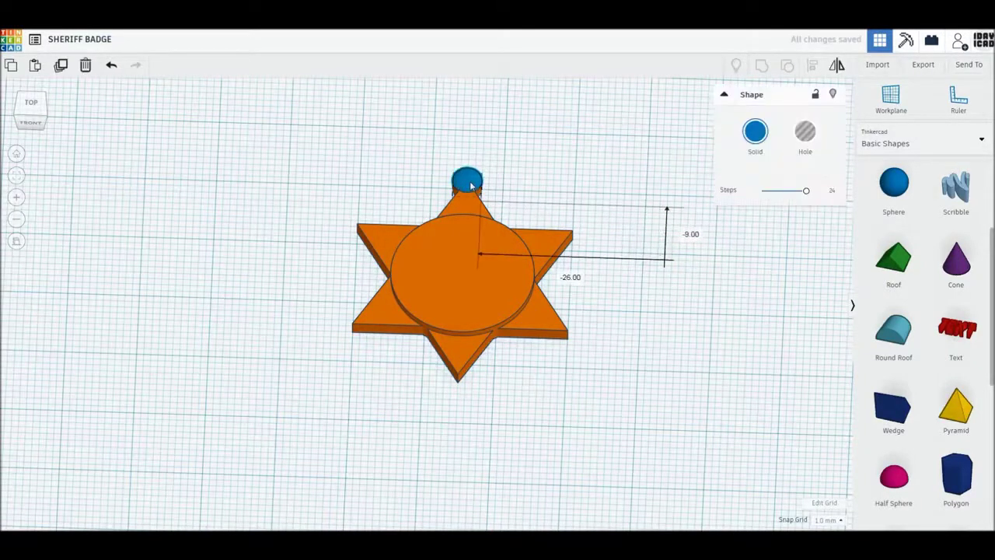
left_click(31, 106)
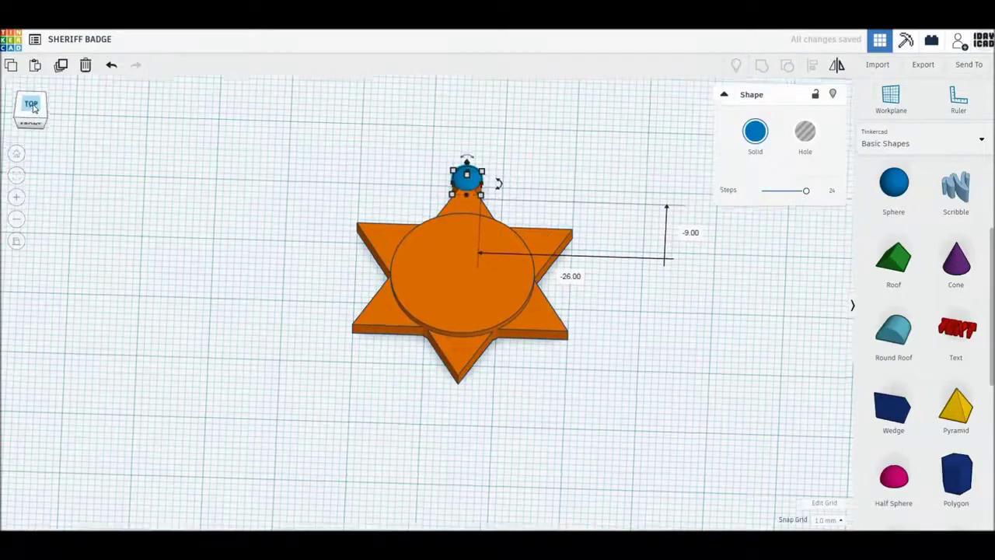
left_click(375, 124)
Copy the top ball and post onto the upper-right, lower-right and bottom tips
left_click_drag(376, 118, 489, 155)
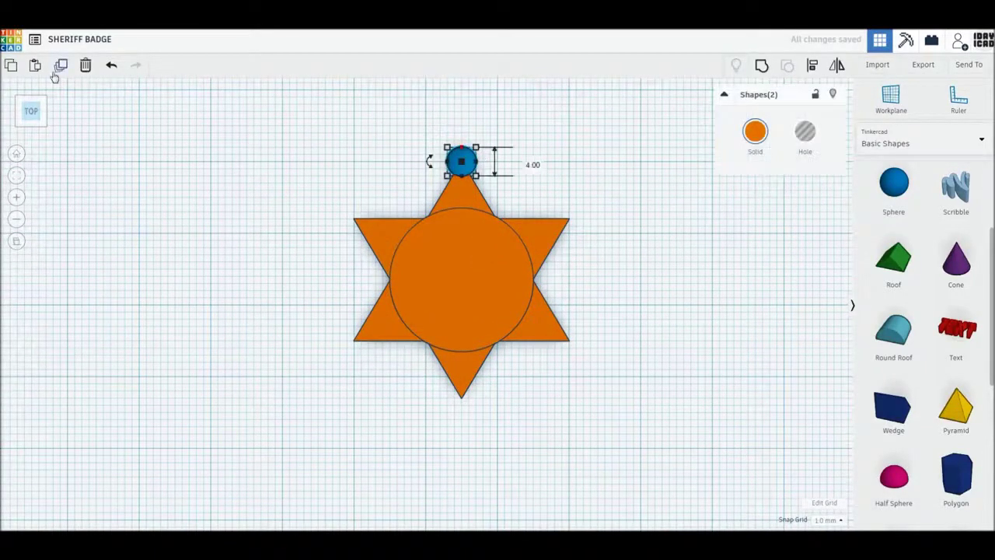
key("Right")
key("ctrl+d")
key("Right")
key("Right")
key("Right")
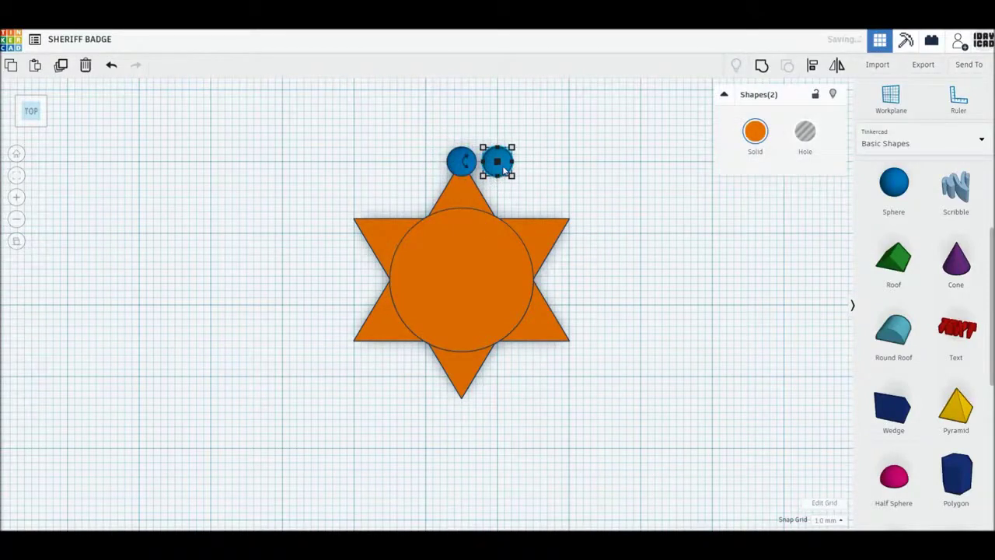
left_click_drag(499, 174, 576, 225)
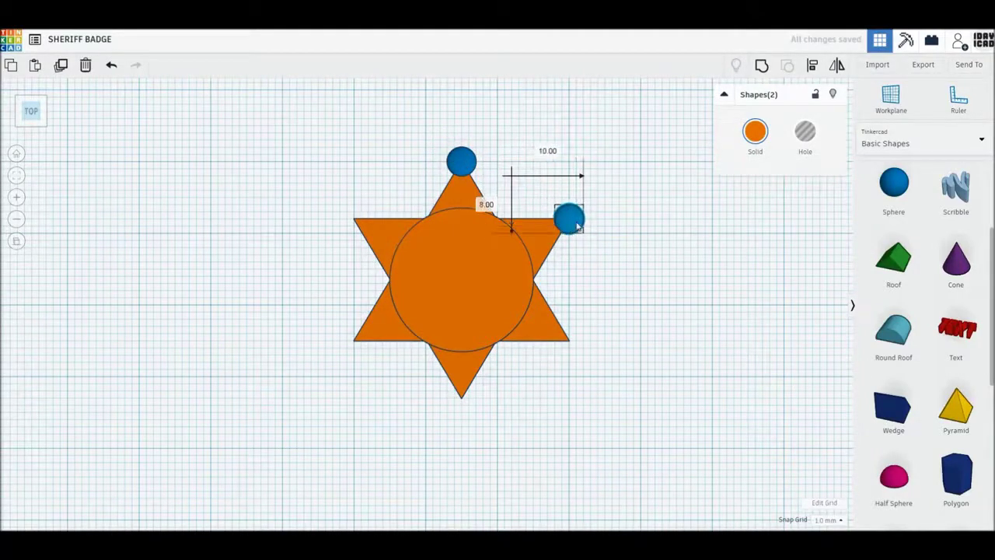
left_click(61, 64)
mouse_move(569, 218)
left_mouse_down()
mouse_move(676, 275)
mouse_move(575, 348)
left_mouse_up()
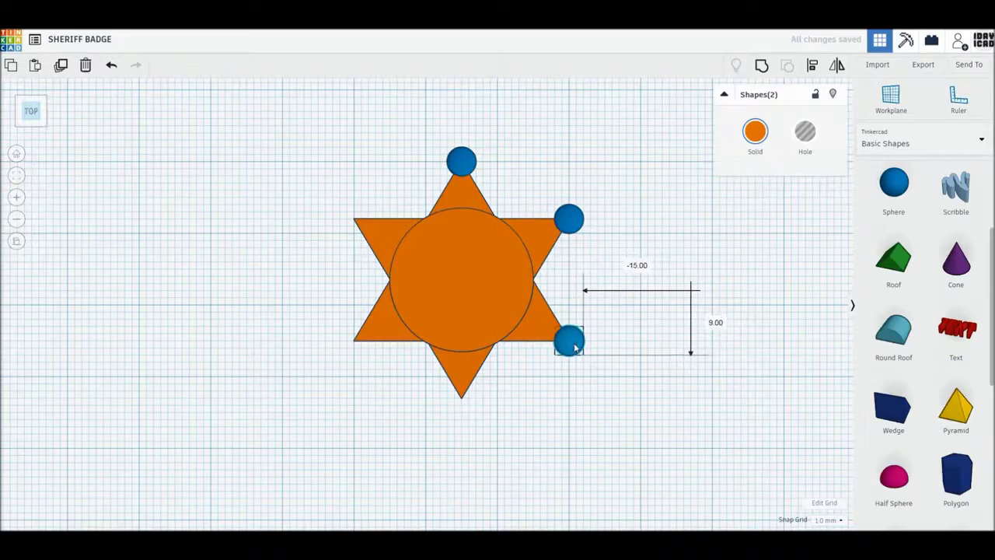
left_click(61, 65)
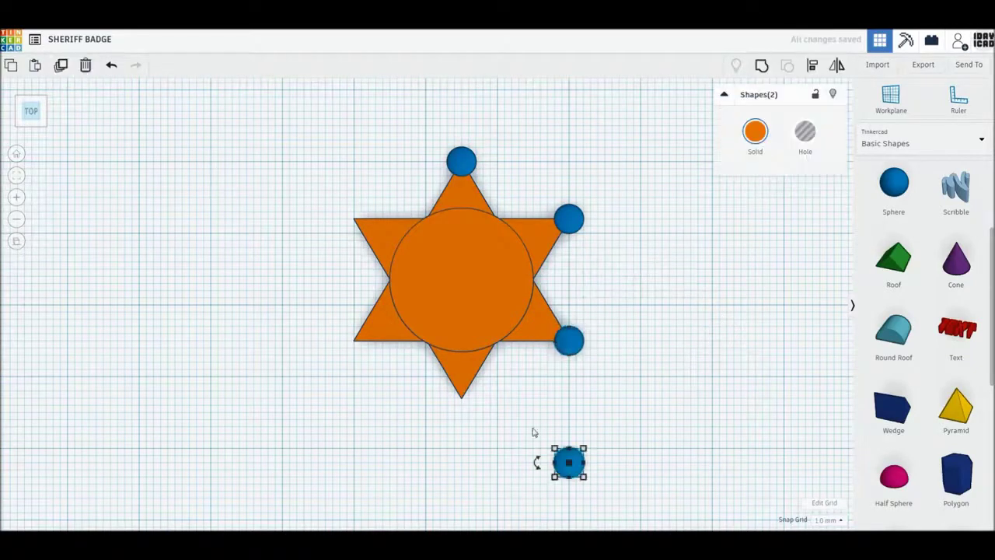
left_click_drag(569, 462, 466, 394)
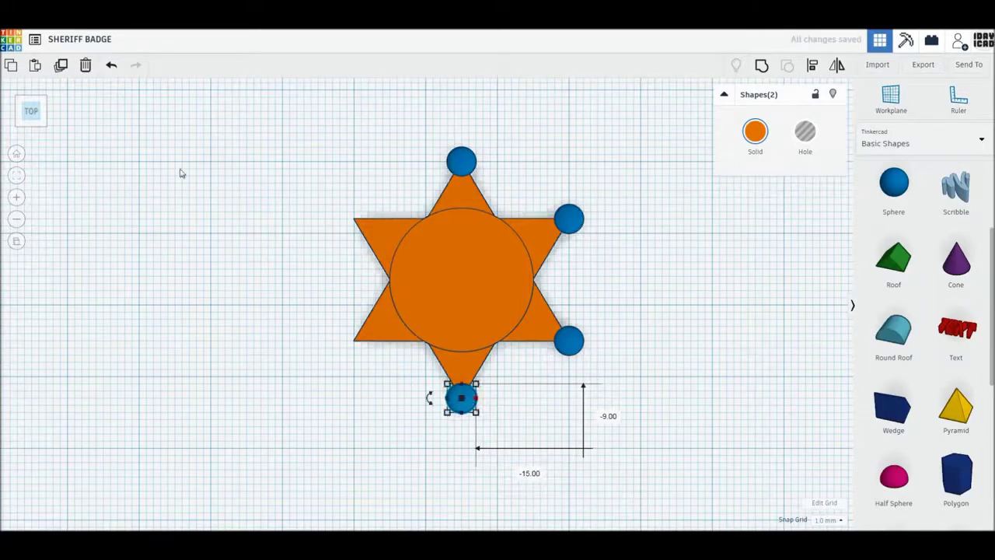
Copy the right-side balls onto the two left tips, then group every shape into one badge
left_click_drag(573, 176, 654, 430)
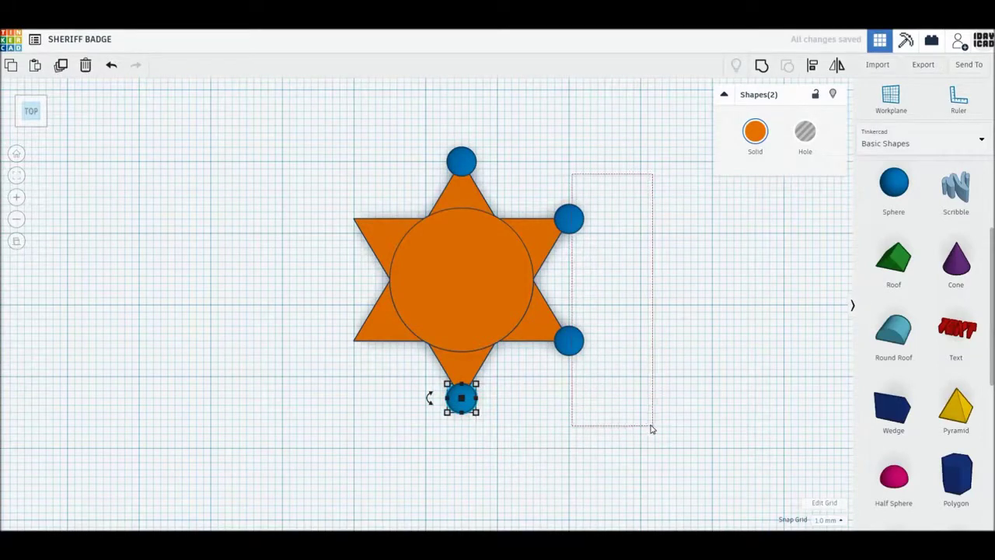
left_click(61, 66)
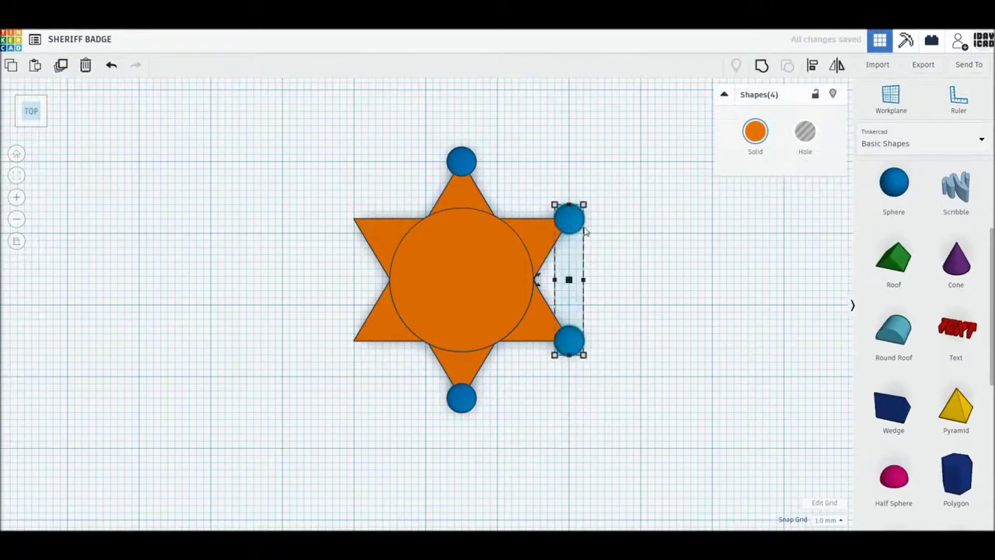
left_click_drag(577, 225, 352, 225)
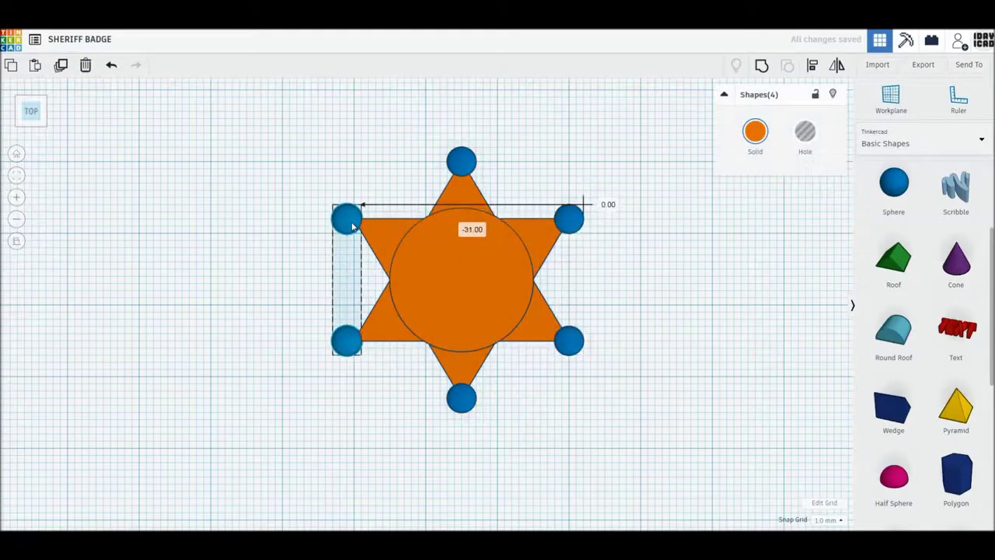
left_click(304, 181)
left_click_drag(279, 120, 661, 445)
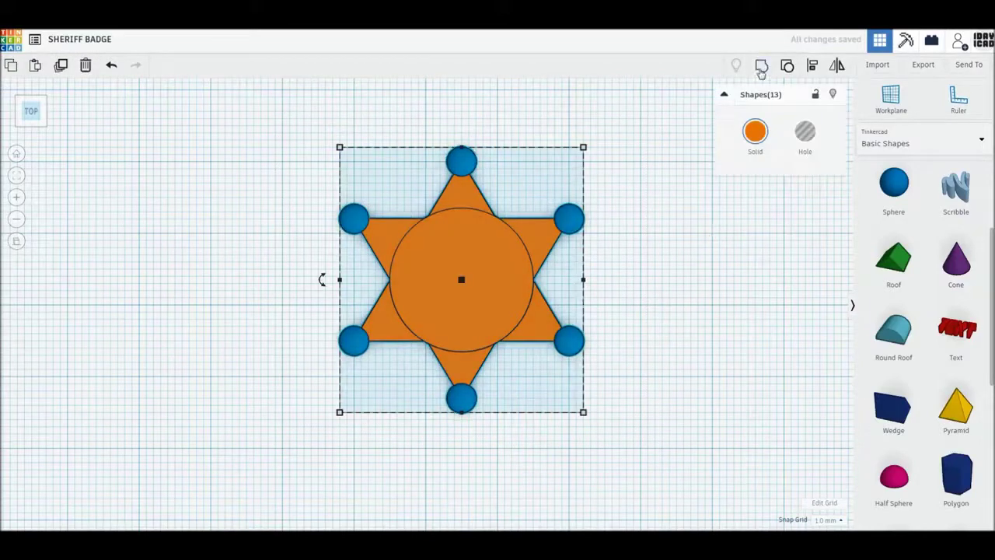
key("ctrl+g")
Colour the badge gold
right_click_drag(657, 304, 656, 278)
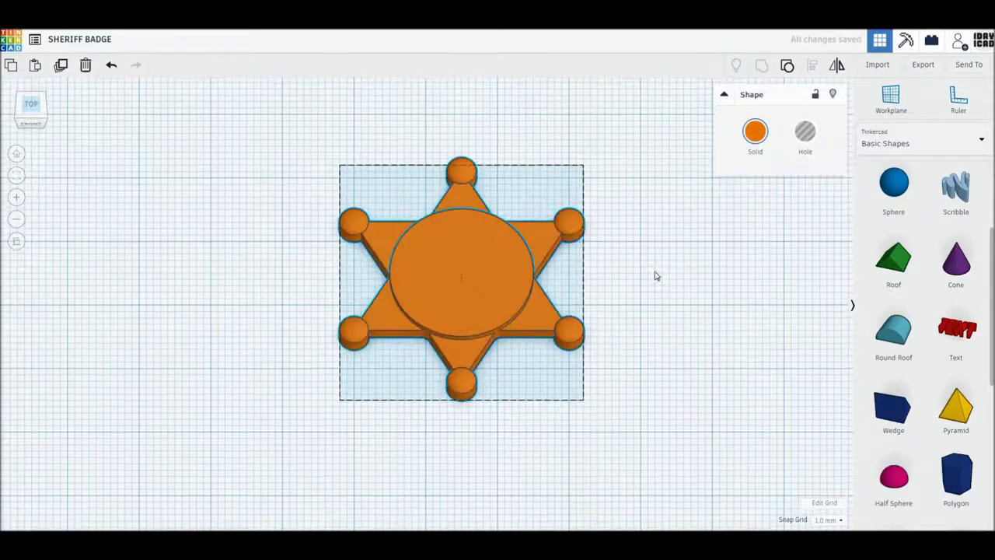
left_click(756, 134)
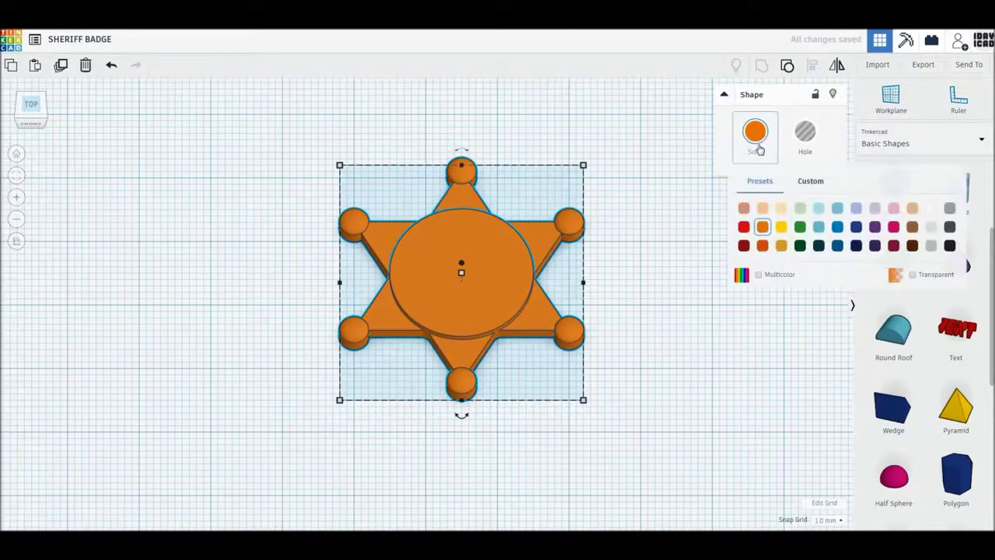
left_click(781, 246)
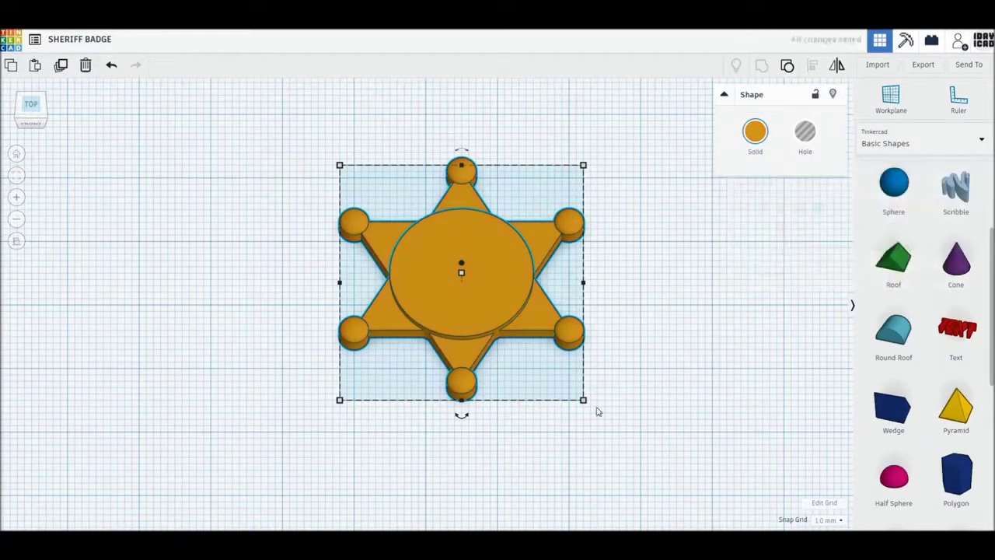
Scale the badge to 60 mm wide
scroll(596, 413, "down", 4)
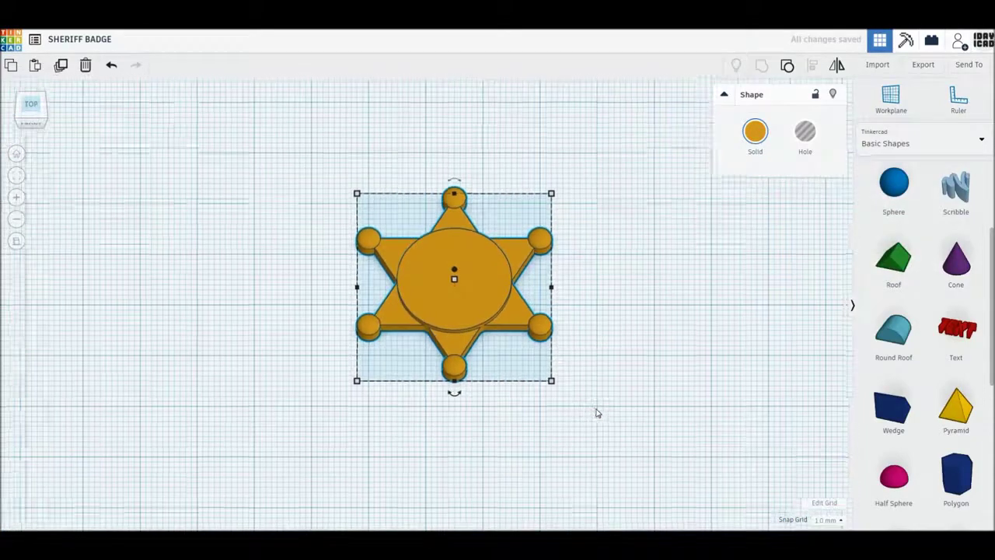
left_click_drag(528, 367, 548, 415)
left_click(471, 452)
type("60")
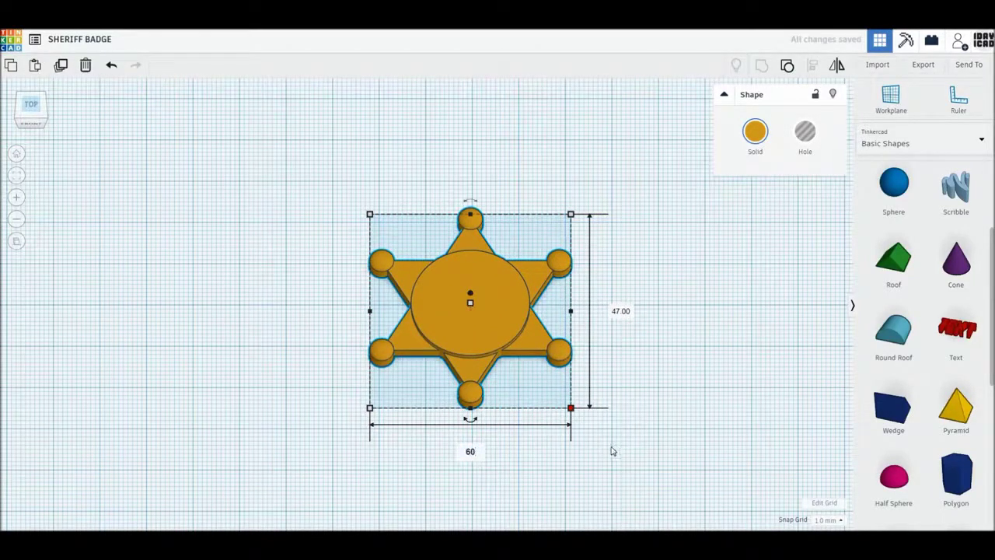
key("Return")
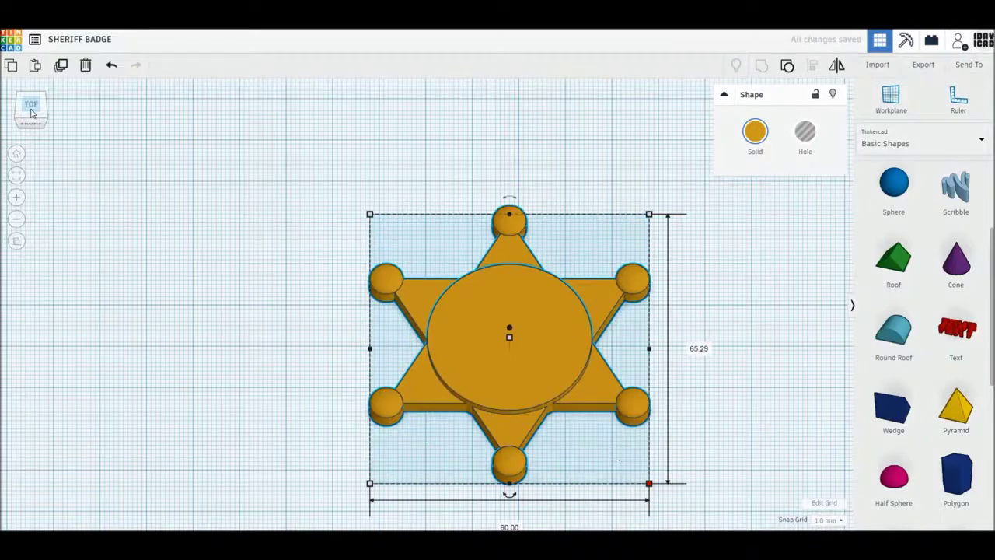
Move the badge up-left in top view and drop a Text shape over its centre
left_click(30, 108)
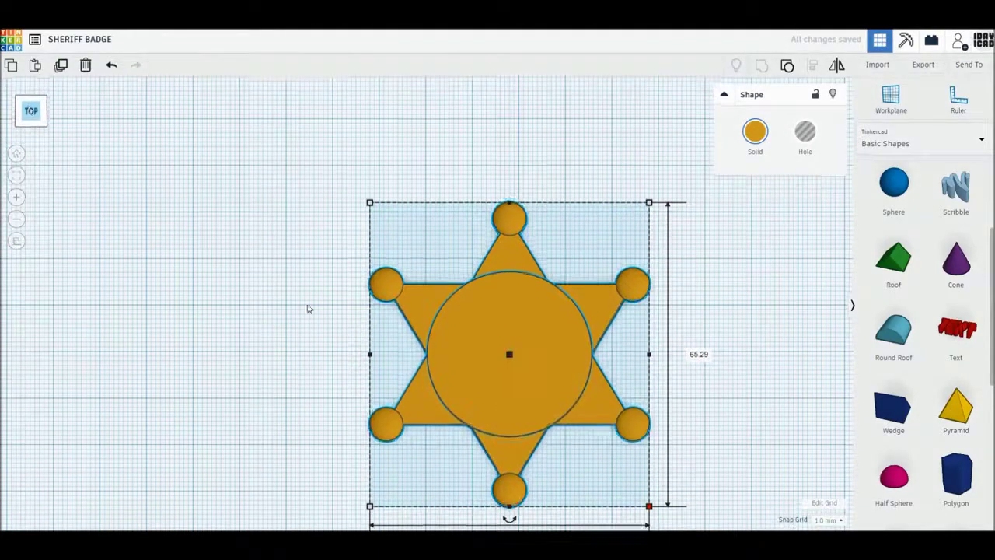
left_click_drag(518, 400, 439, 359)
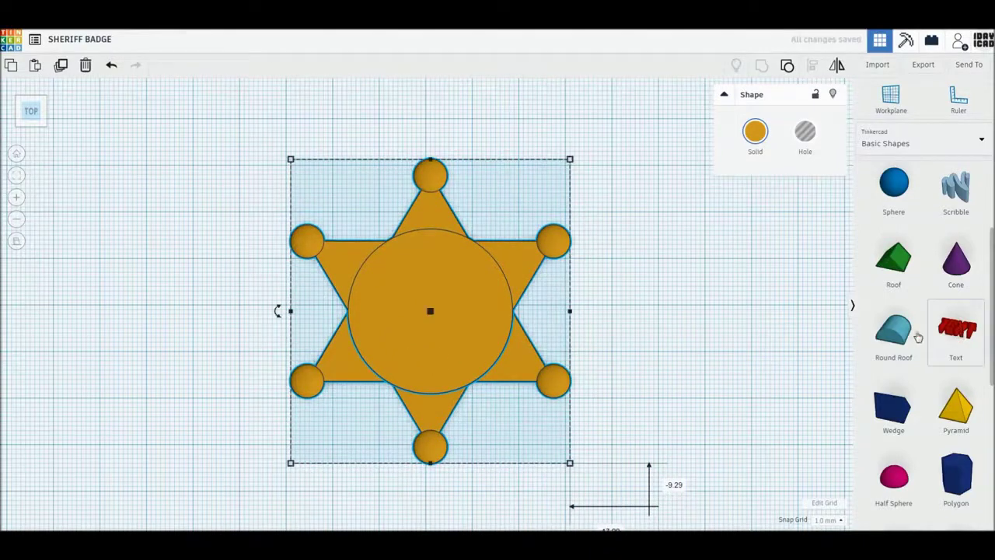
left_click_drag(956, 333, 486, 334)
left_click(486, 334)
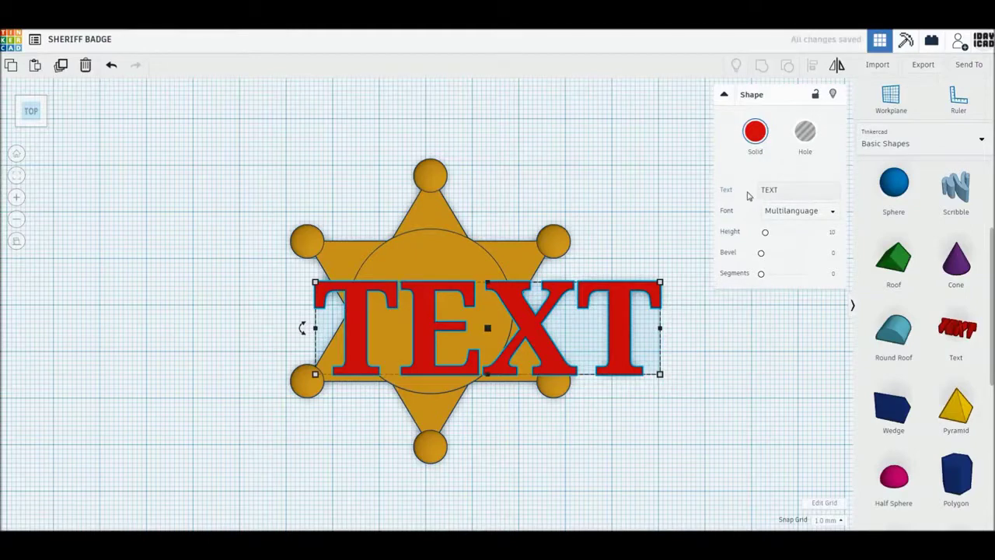
Erase the default TEXT wording and type the SHERIFF lettering into the Text field
left_click(787, 191)
left_click(787, 190)
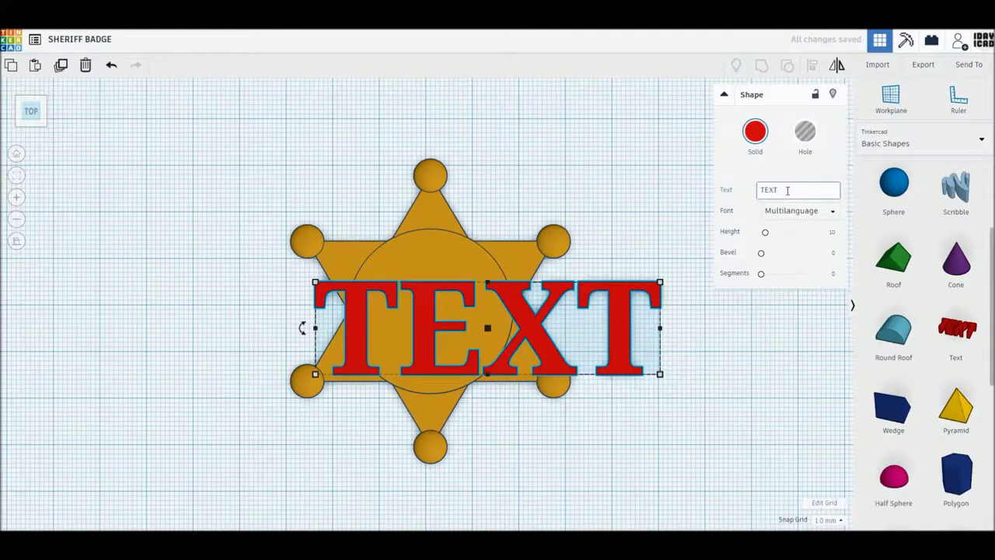
key("BackSpace")
key("BackSpace")
key("BackSpace")
key("BackSpace")
type("S")
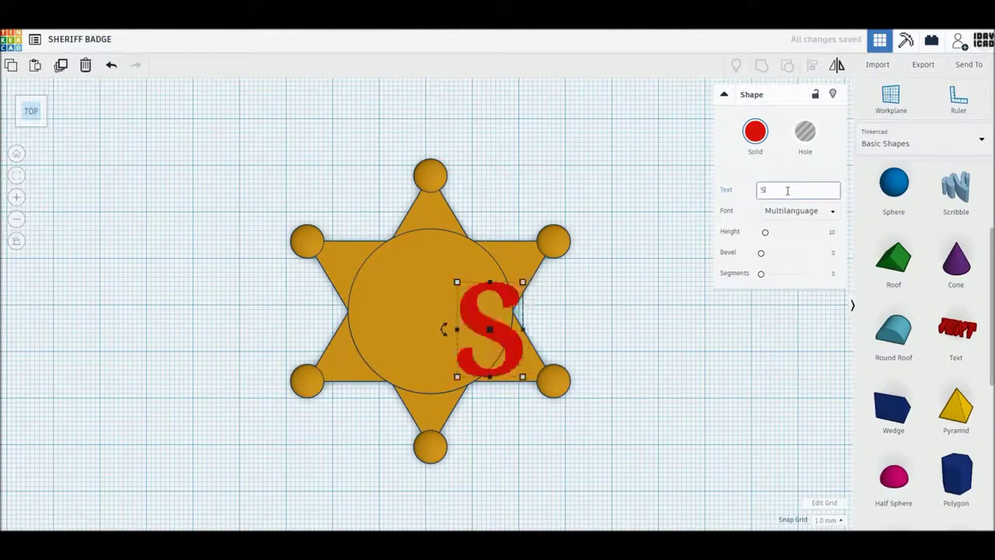
type("H")
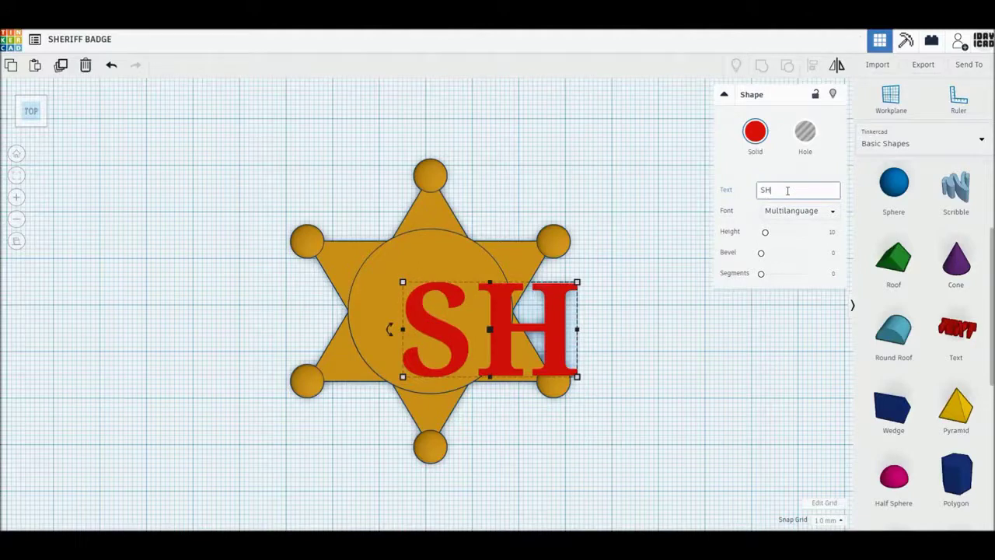
type("RIF")
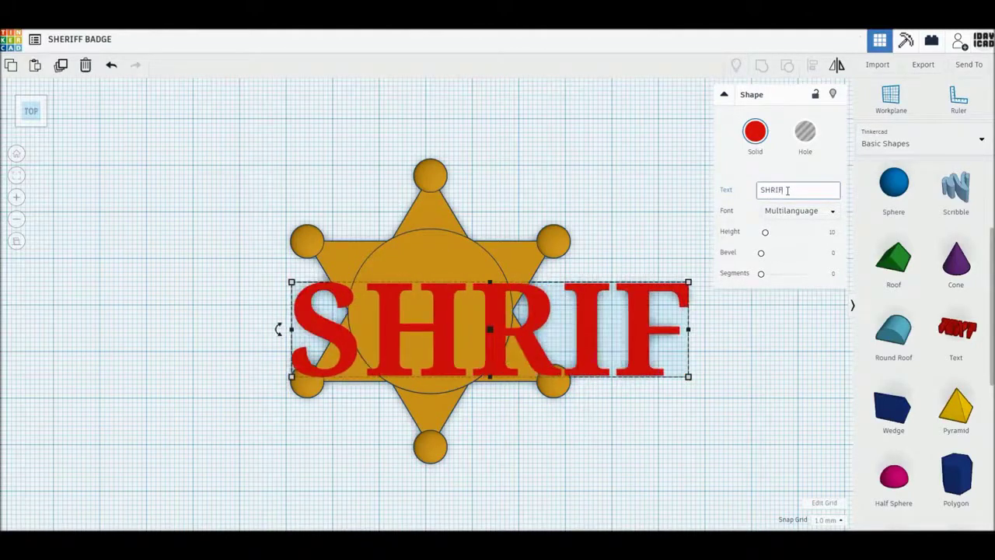
type("F")
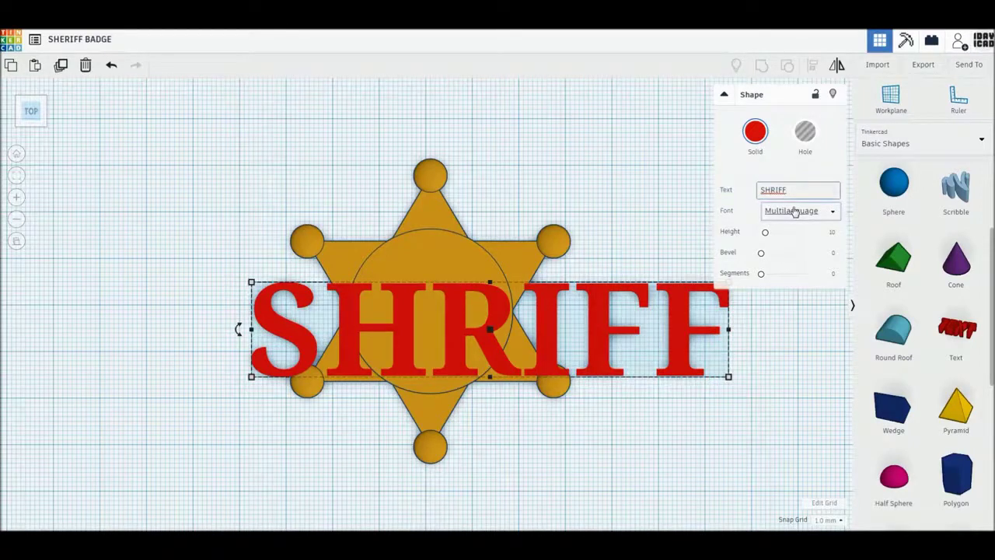
type("E")
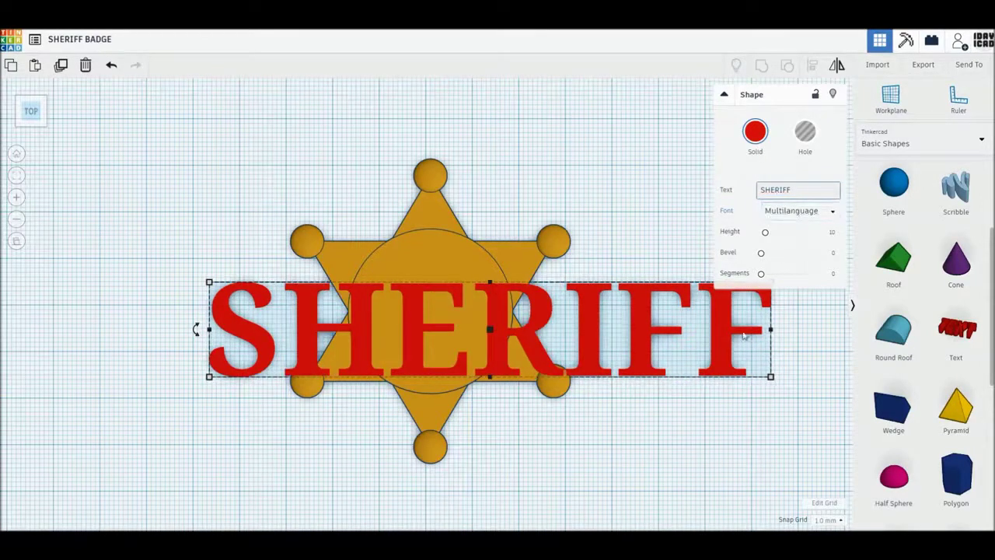
Set the lettering to the Sans font after briefly trying Sans Mono
left_click(777, 214)
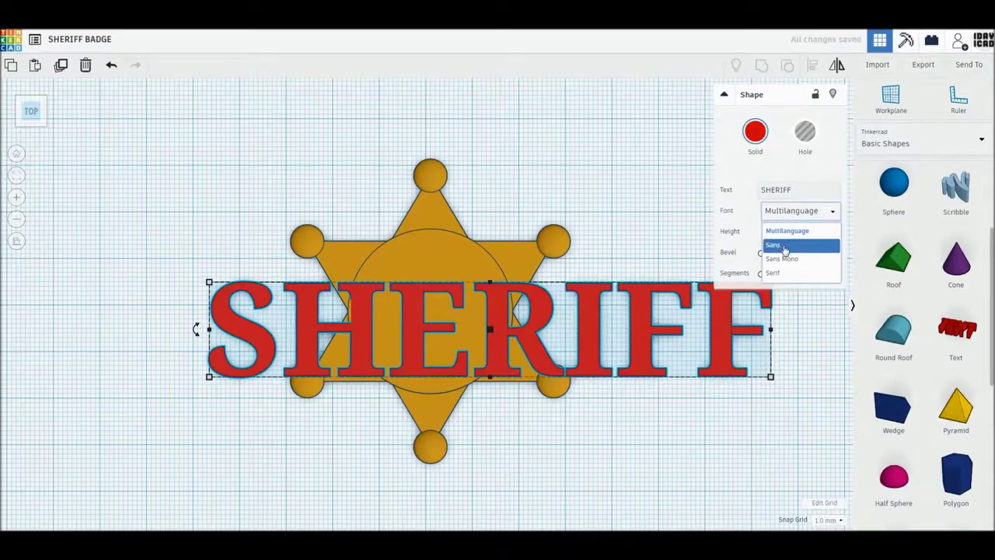
left_click(783, 245)
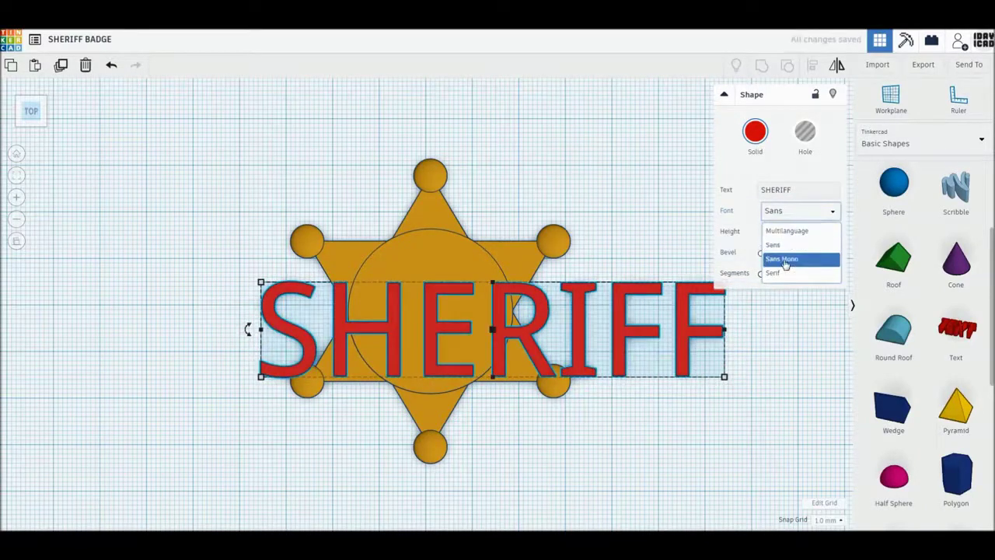
left_click(783, 258)
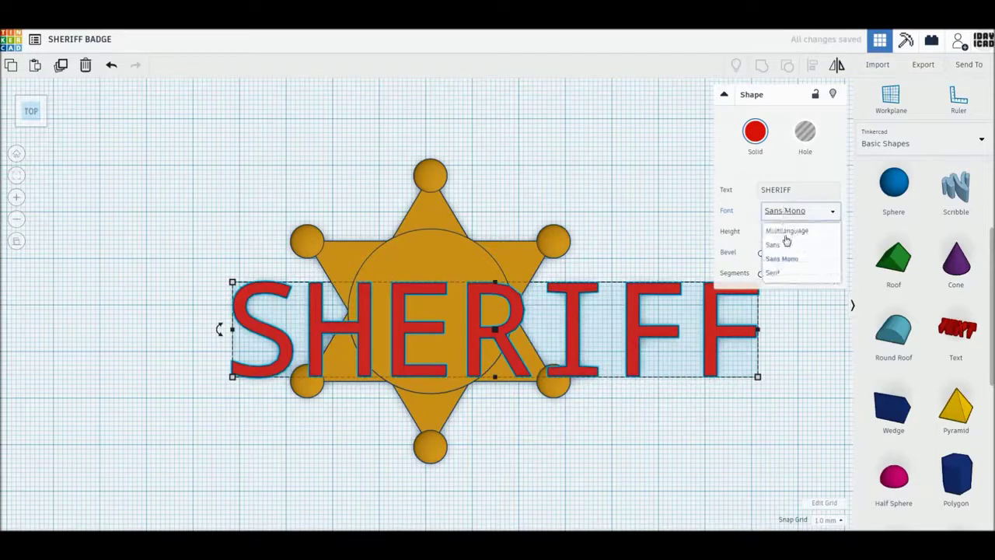
left_click(783, 244)
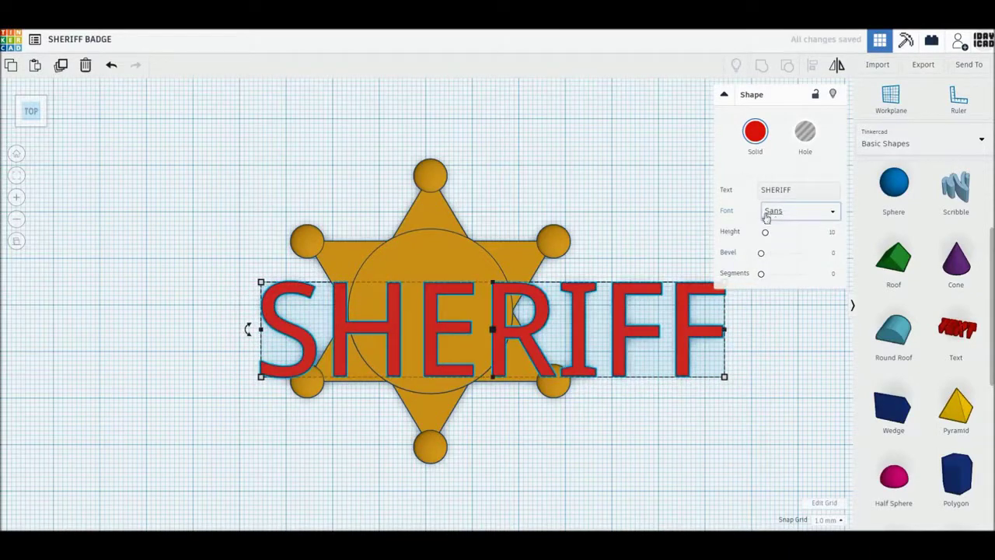
Set the SHERIFF text depth to 12 mm and narrow it to about 39 mm
right_click_drag(782, 337, 695, 333)
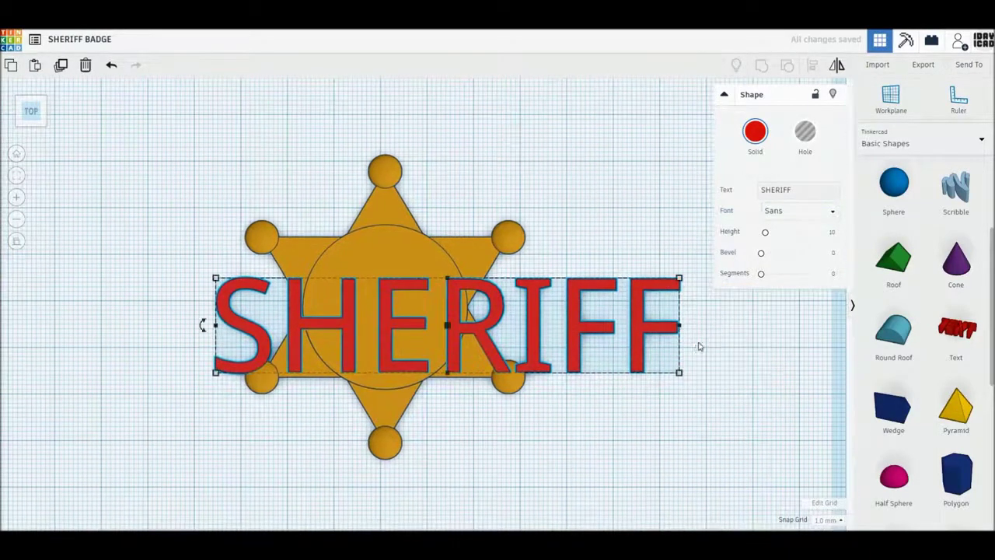
left_click(471, 347)
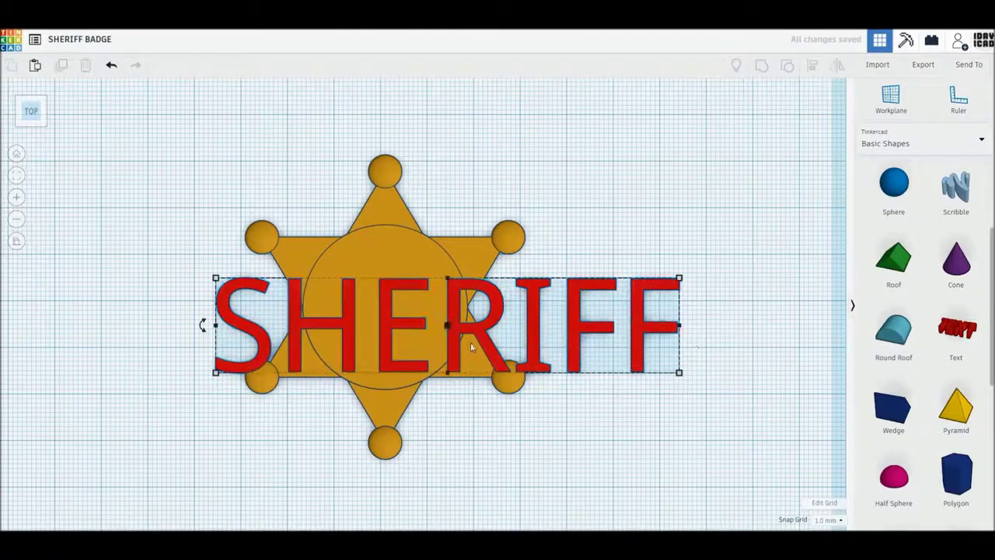
left_click(635, 341)
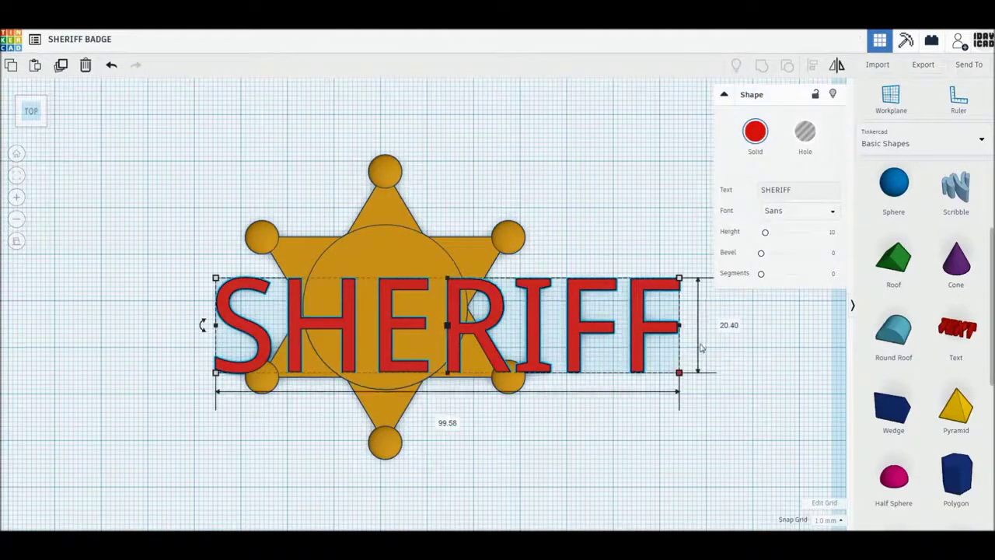
left_click(728, 326)
type("15")
key("Return")
mouse_move(679, 315)
left_mouse_down()
mouse_move(399, 315)
mouse_move(499, 315)
left_mouse_up()
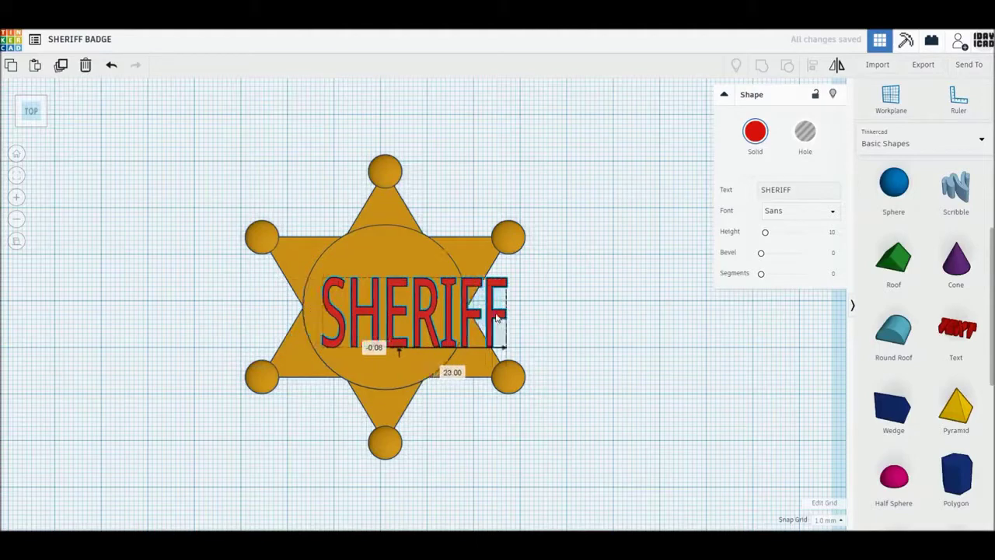
left_click(555, 307)
type("12")
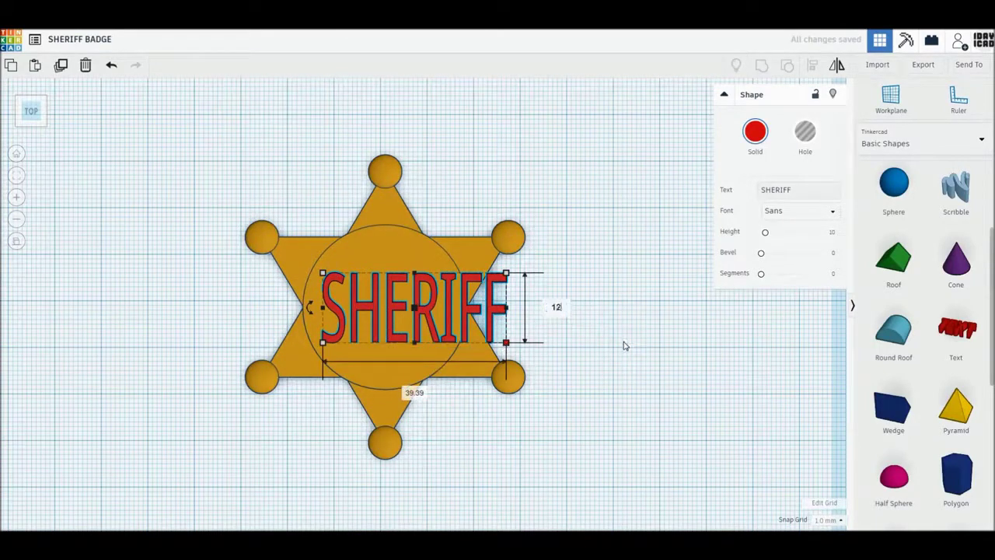
key("Return")
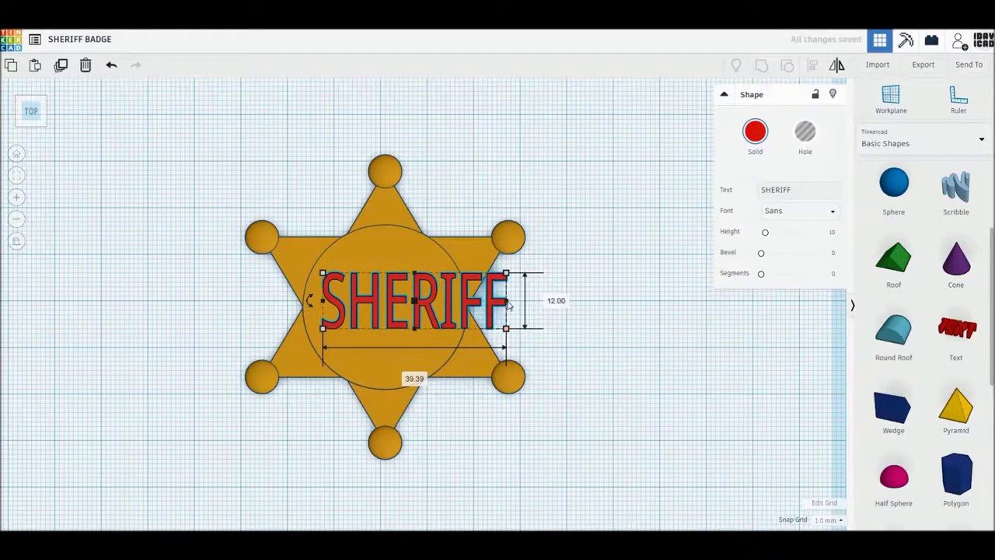
Narrow SHERIFF to 26 mm wide so it fits inside the disc
left_click_drag(506, 301, 445, 306)
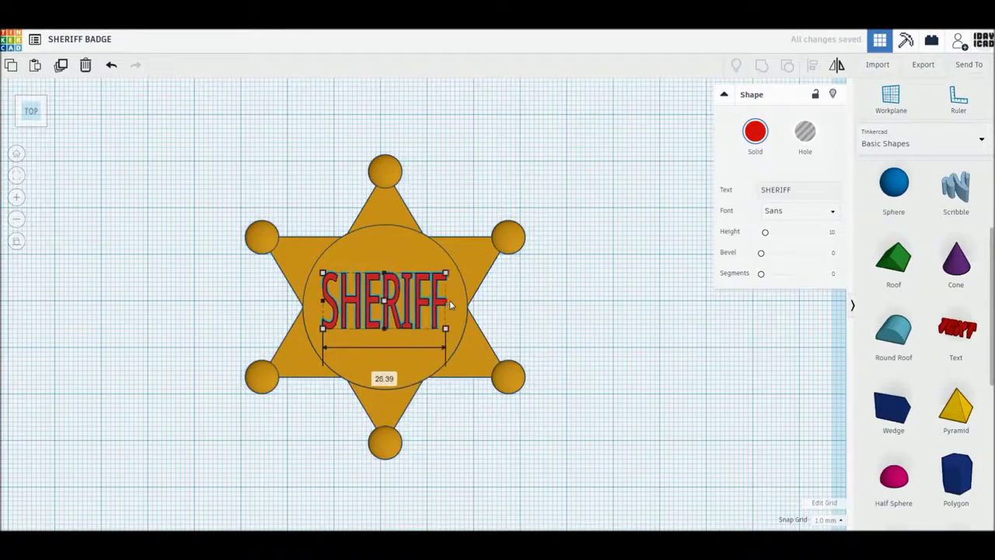
left_click_drag(445, 306, 446, 305)
left_click(393, 378)
type("2")
key("Return")
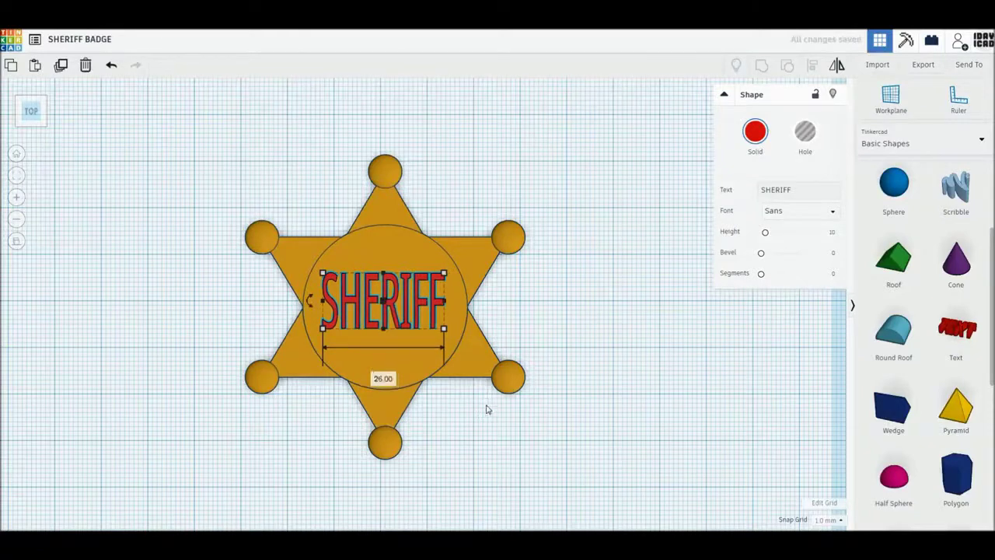
left_click(487, 406)
left_click(439, 311)
Turn the SHERIFF text into a hole and move it to the right of the badge
key("h")
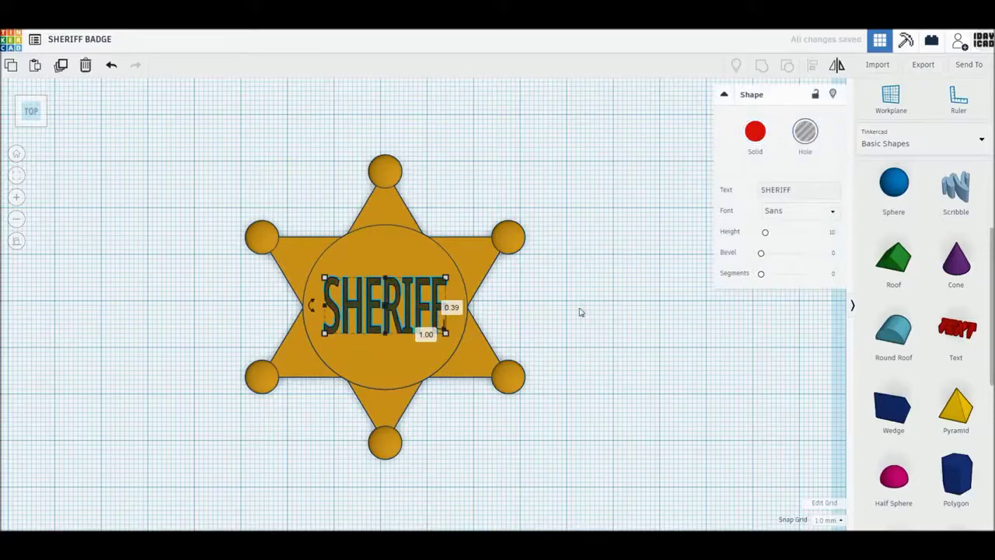
left_click_drag(579, 312, 649, 306)
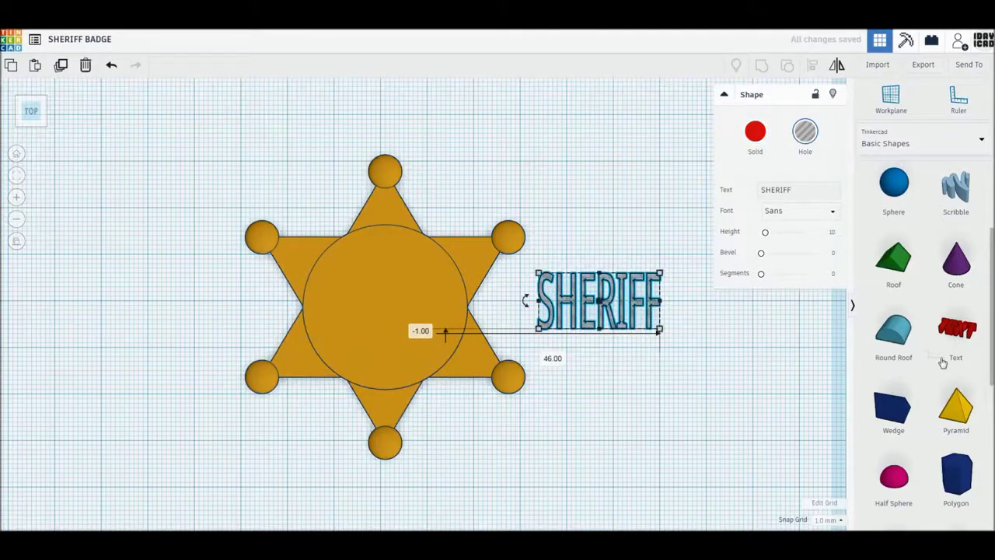
scroll(941, 355, "up", 1)
scroll(925, 365, "up", 3)
scroll(902, 295, "up", 1)
scroll(900, 275, "down", 1)
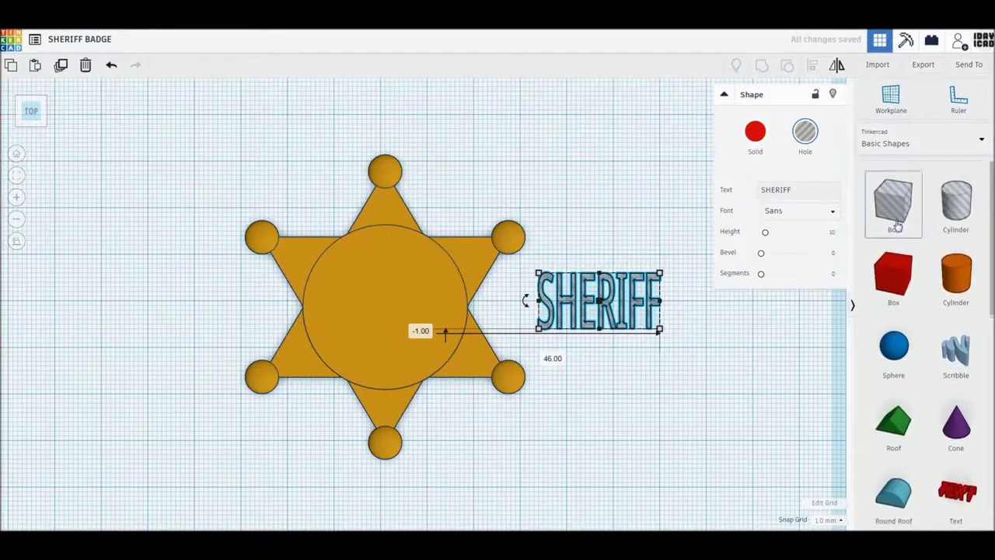
Add thin 26 by 1 mm hole bars below and above SHERIFF, then select all three
mouse_move(894, 198)
left_mouse_down()
mouse_move(627, 391)
mouse_move(615, 389)
mouse_move(604, 406)
mouse_move(544, 381)
mouse_move(538, 342)
left_mouse_up()
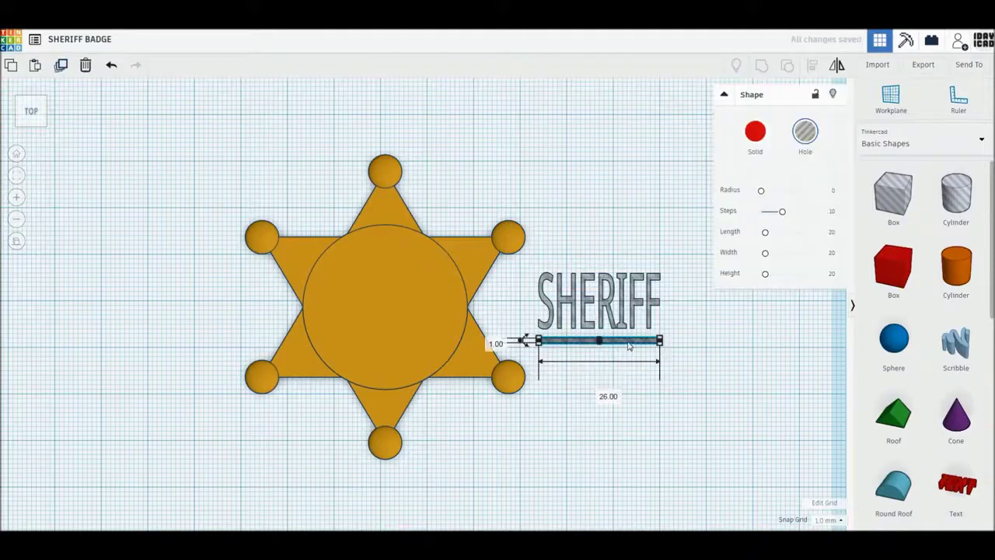
left_click_drag(630, 346, 632, 268)
key("Left")
key("Up")
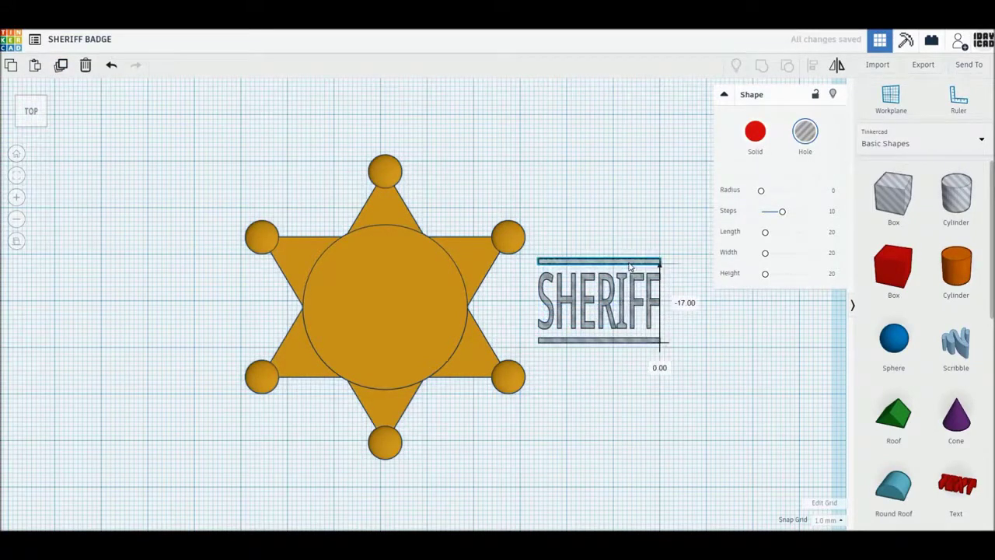
left_click_drag(730, 411, 582, 220)
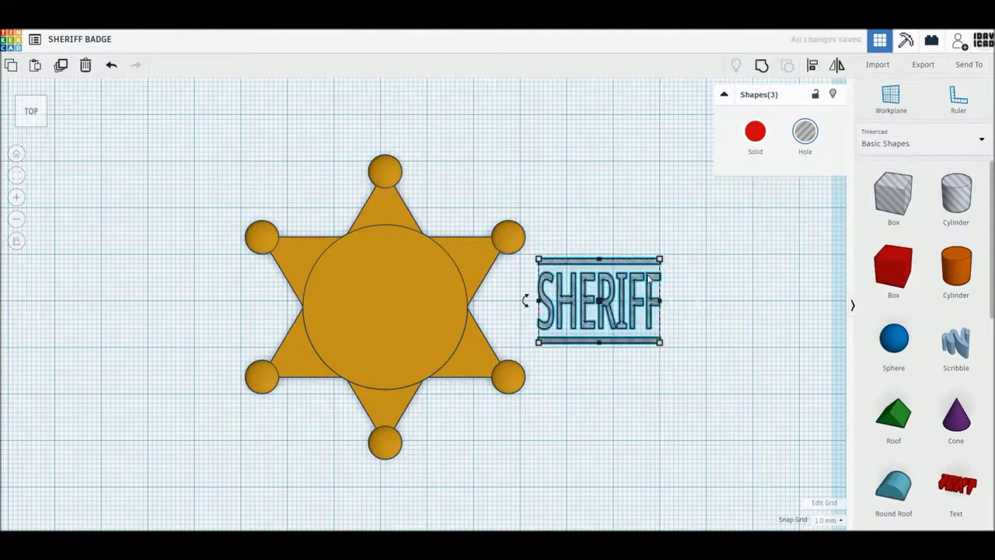
Group SHERIFF and its bars into one 26 by 18 mm hole and centre it on the star's disc
left_click(762, 66)
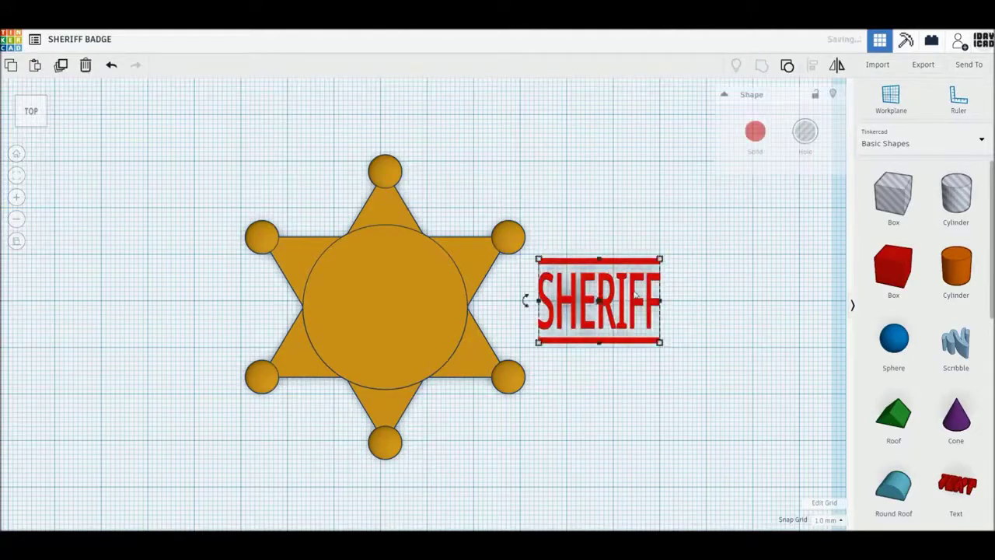
left_click_drag(743, 412, 371, 227)
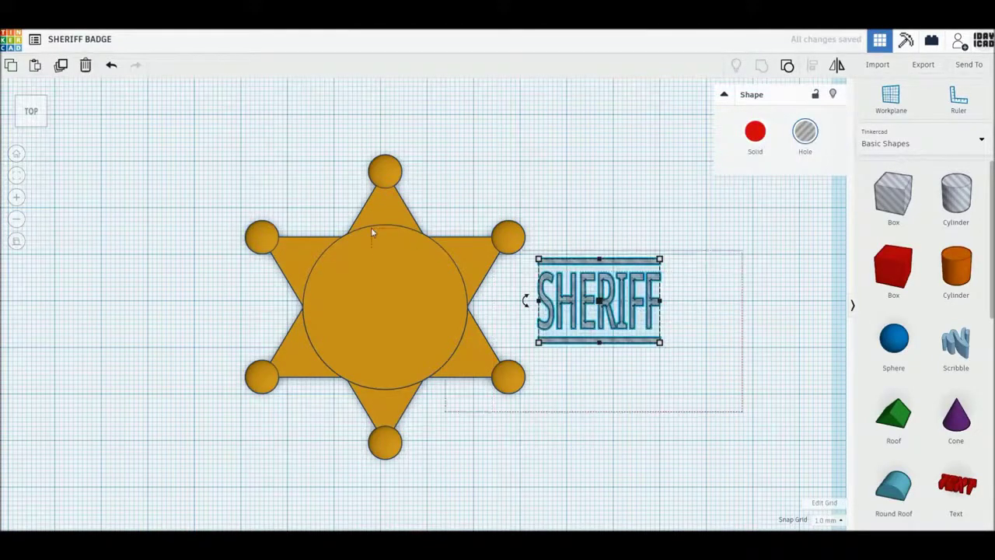
left_click(812, 65)
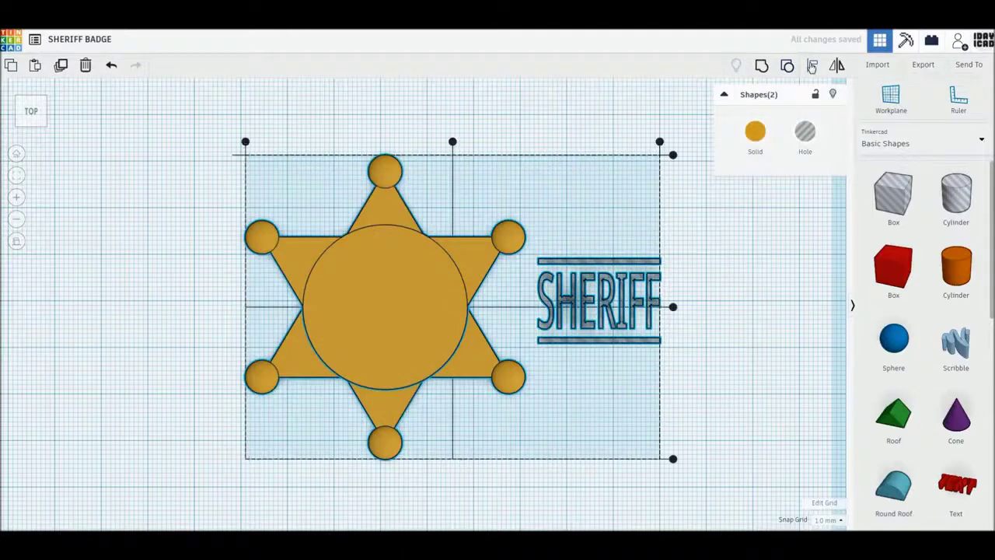
left_click(453, 143)
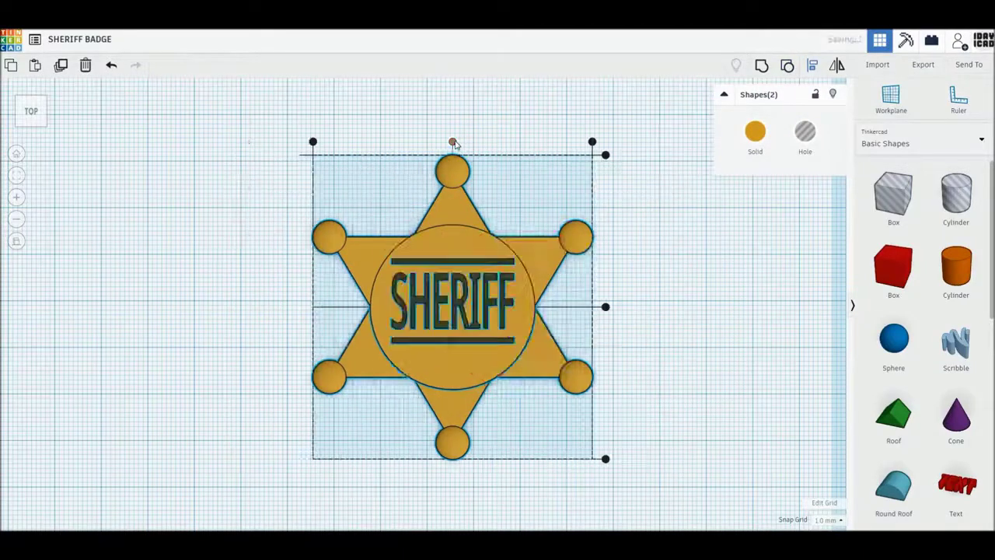
left_click(605, 306)
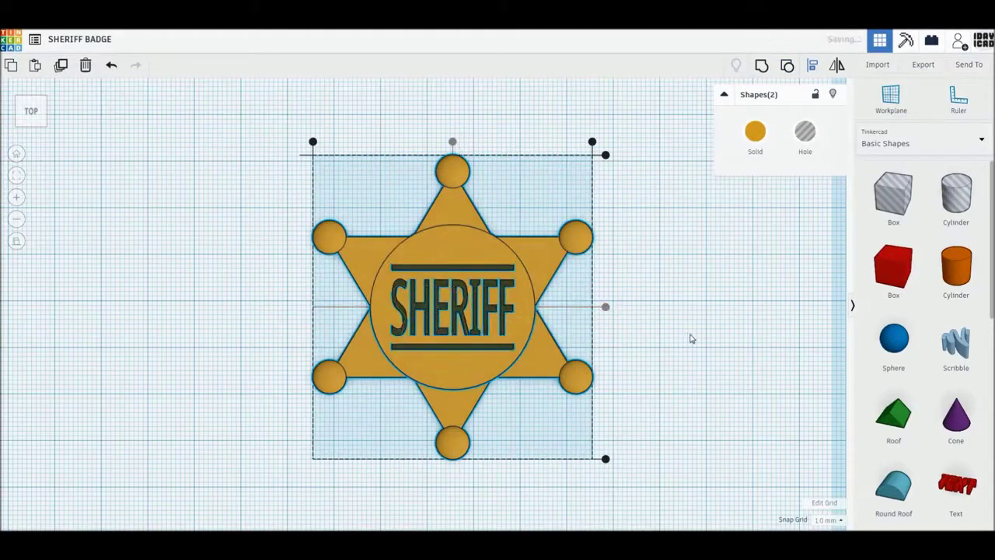
Check the centred SHERIFF piece, then orbit to view the badge at an angle
left_click(509, 349)
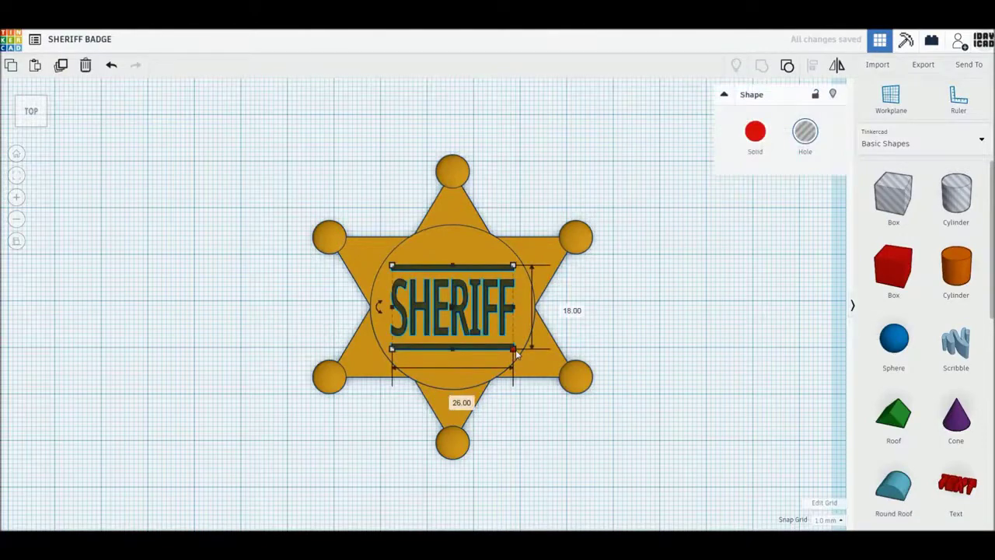
left_click(591, 356)
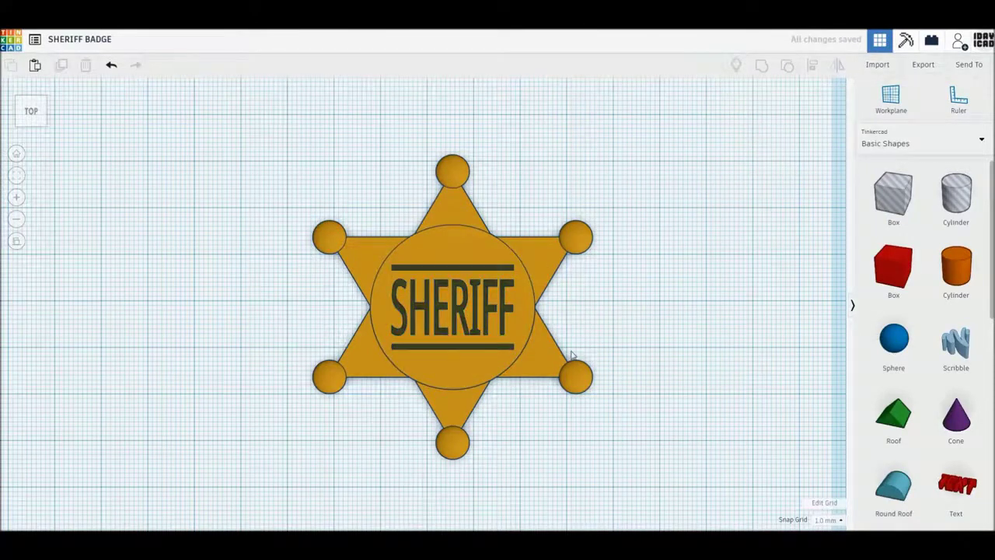
right_click_drag(575, 355, 565, 293)
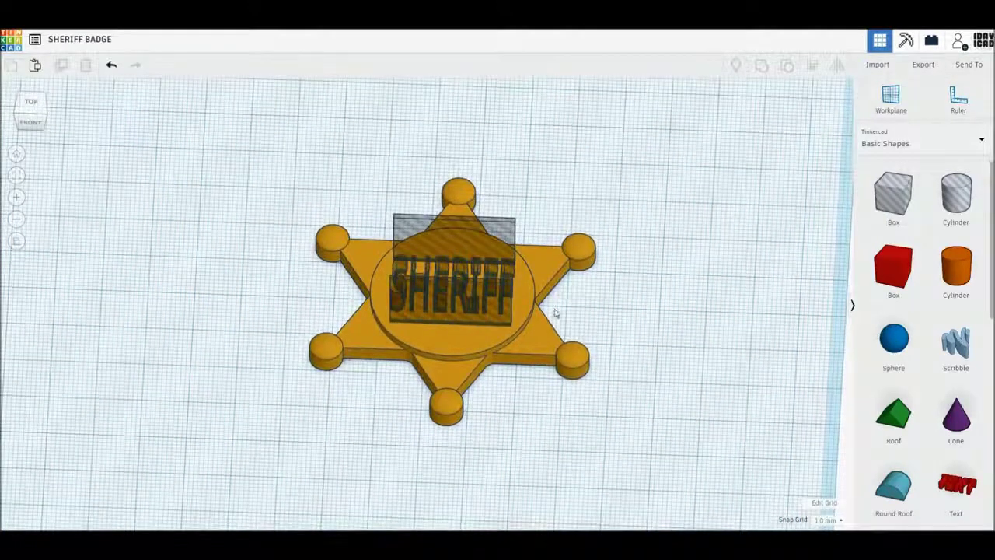
Set the star badge's height to 5 mm
left_click(480, 338)
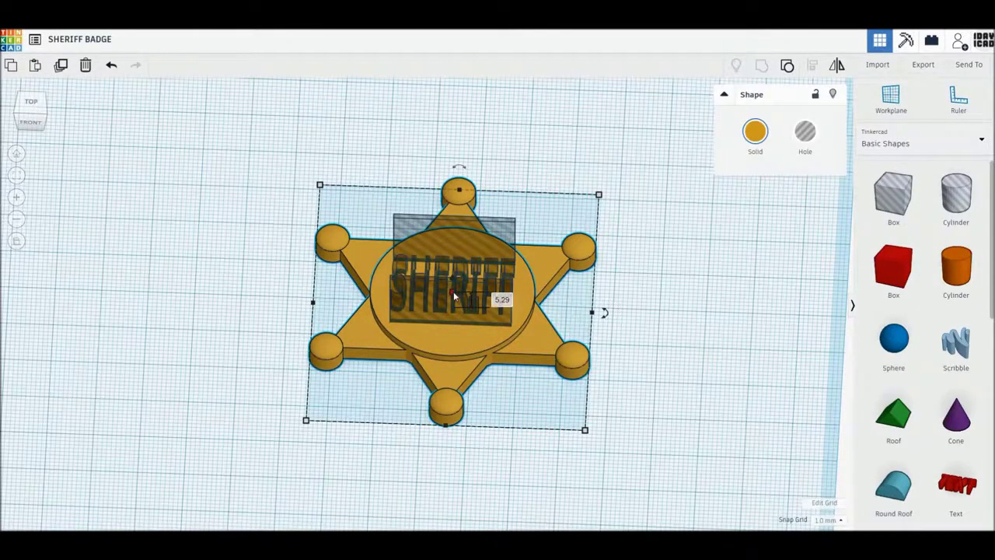
left_click(502, 299)
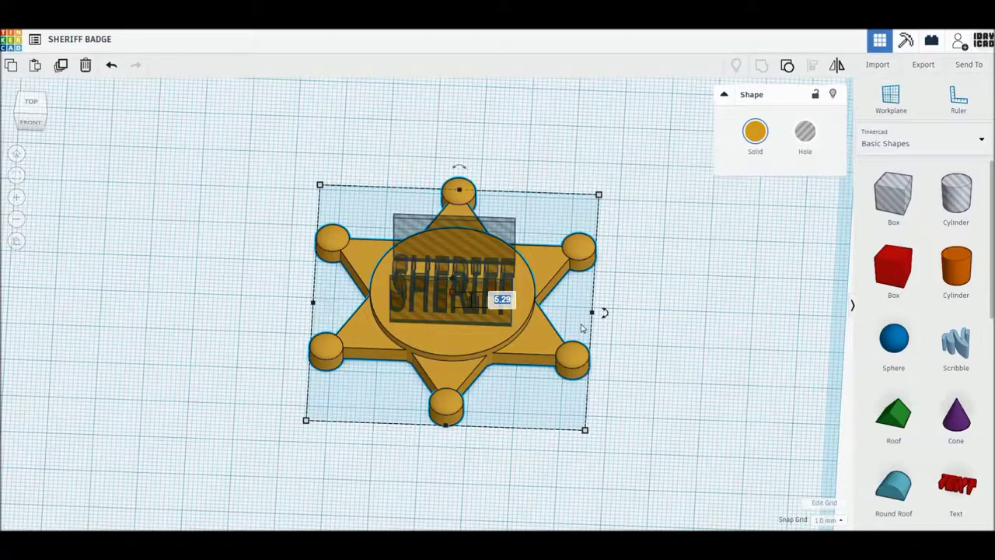
type("5")
key("Return")
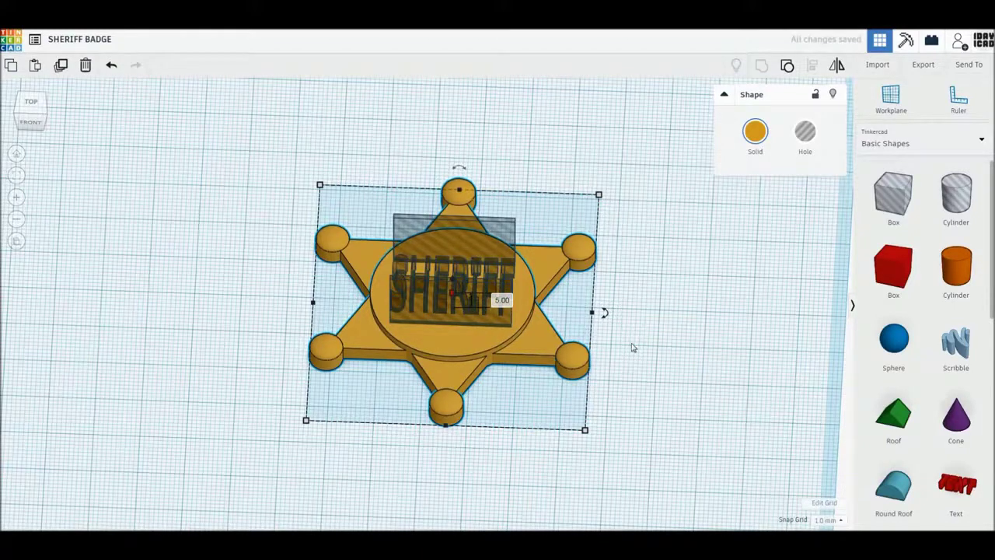
left_click(632, 348)
Raise the SHERIFF hole 4 mm and group it with the badge to engrave the disc
left_click(505, 235)
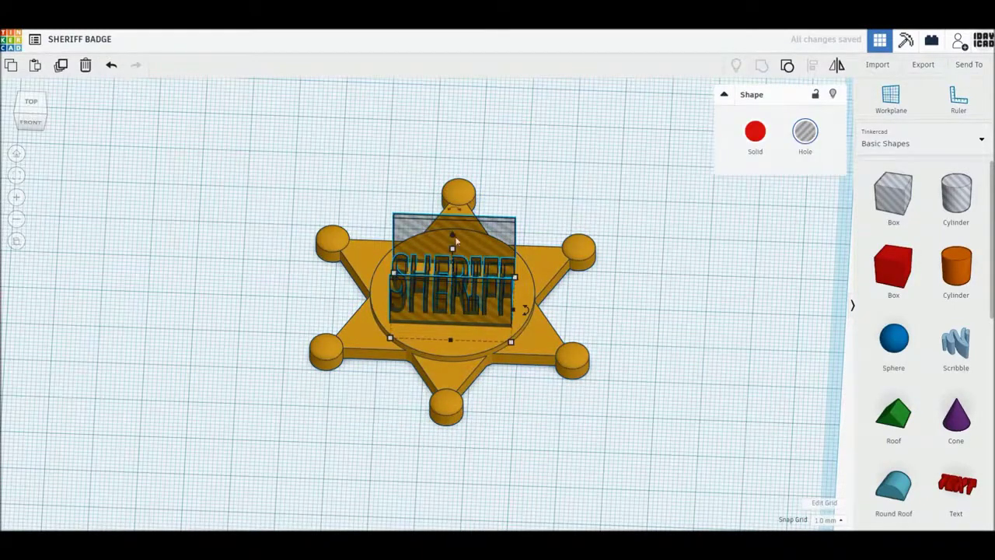
left_click_drag(453, 239, 453, 228)
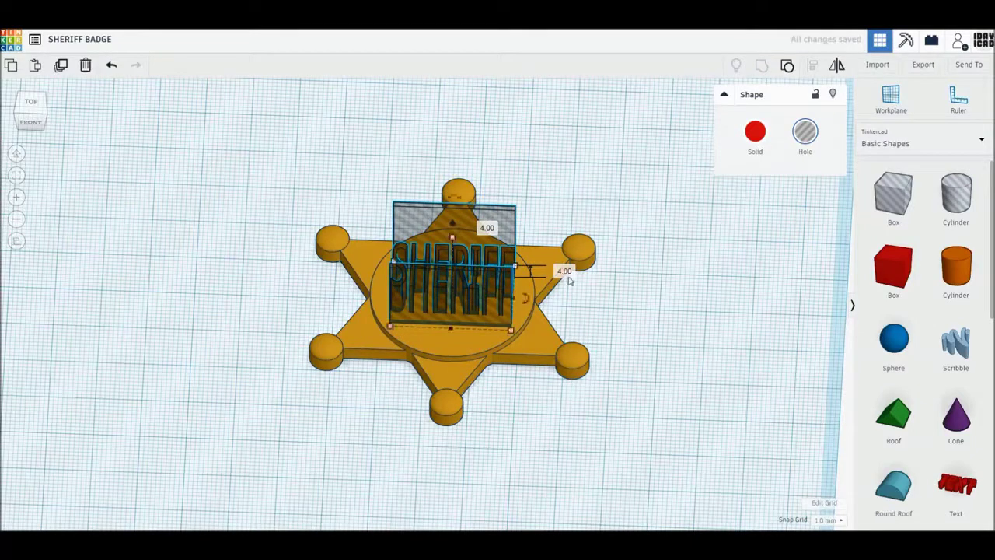
left_click(613, 293)
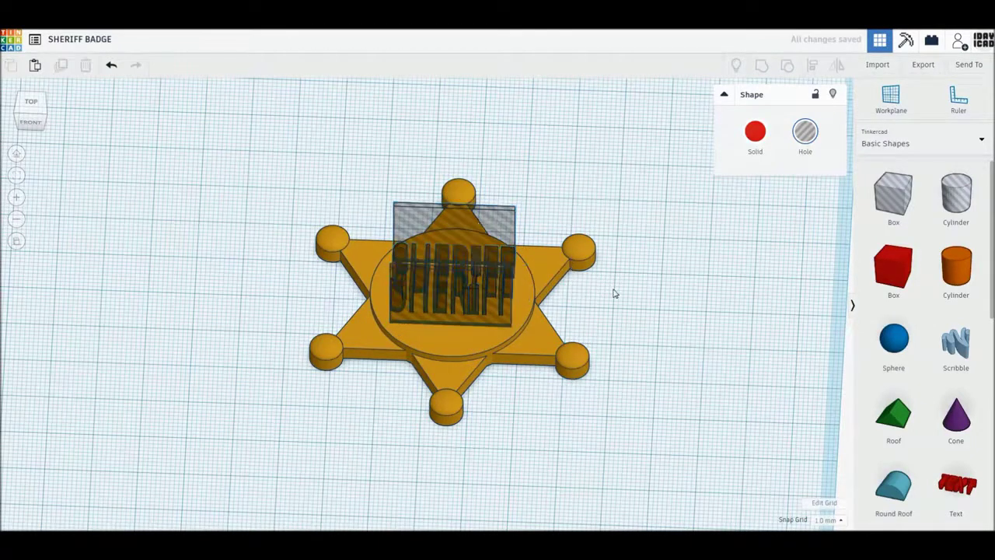
left_click_drag(275, 167, 655, 460)
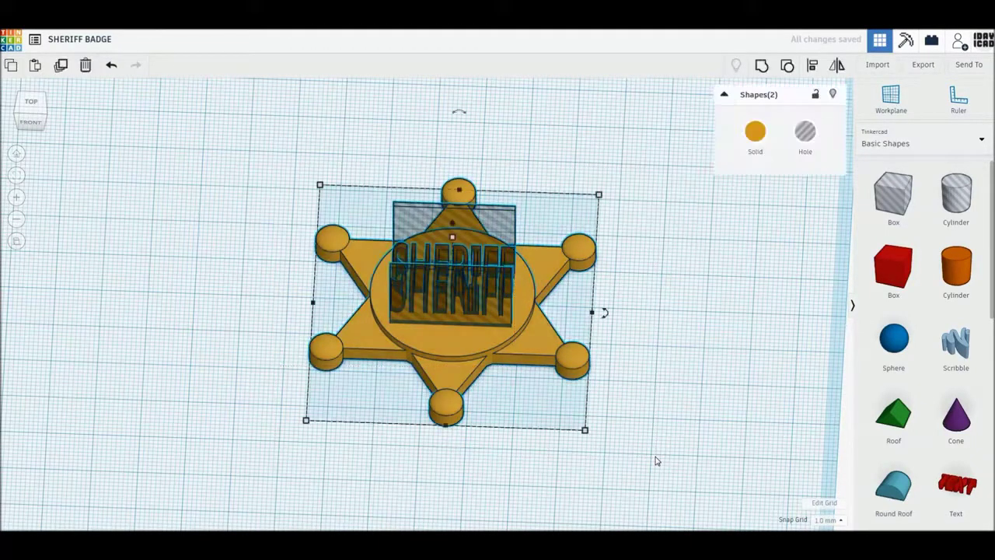
left_click(762, 67)
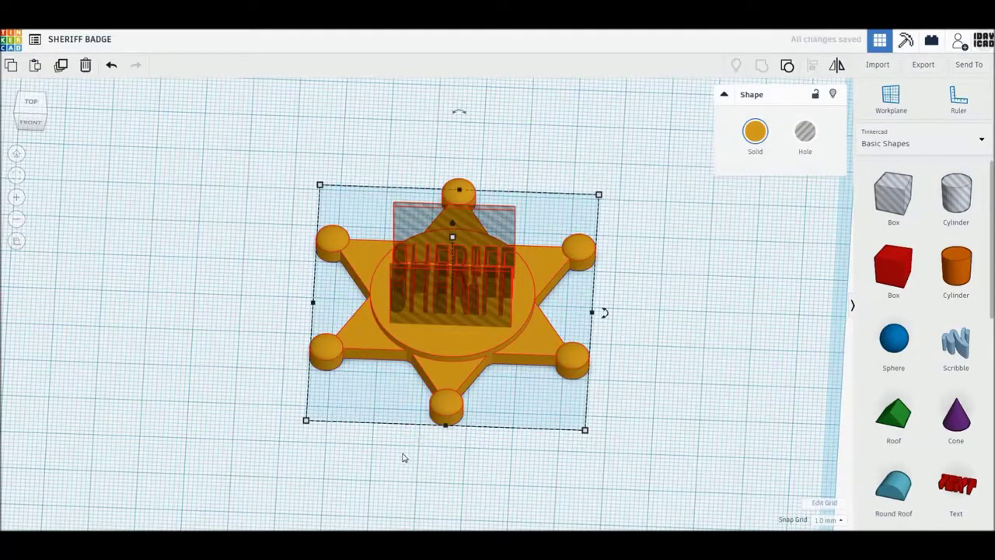
Return to the home view and drag the engraved badge to a new spot on the workplane
mouse_move(360, 471)
right_mouse_down()
mouse_move(470, 455)
mouse_move(518, 400)
right_mouse_up()
left_click_drag(568, 224, 585, 241)
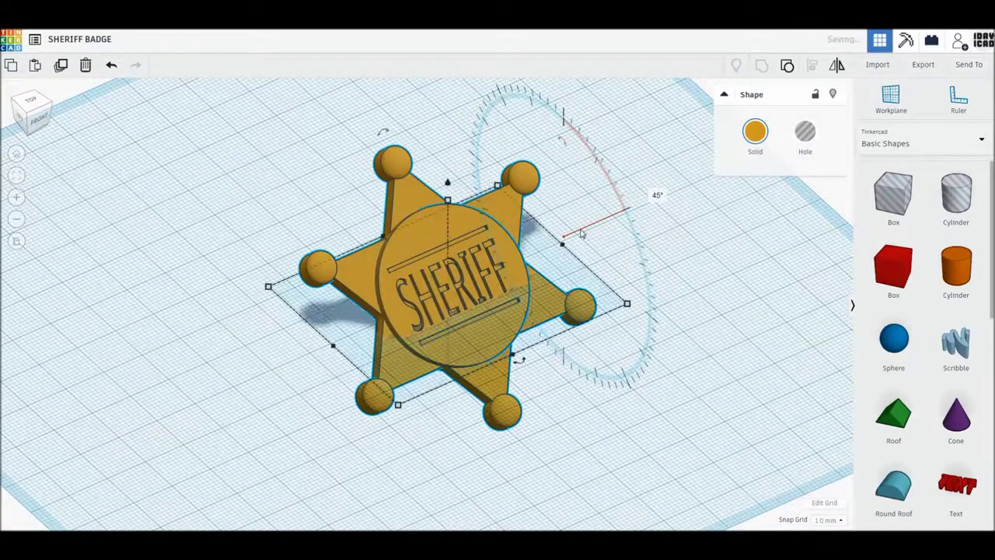
left_click(16, 242)
left_click(17, 155)
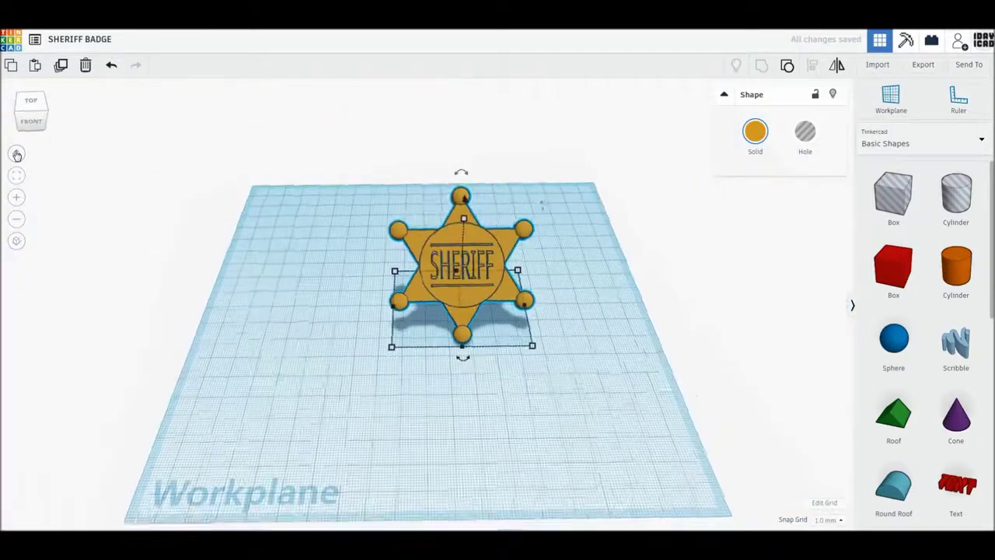
left_click_drag(465, 307, 412, 314)
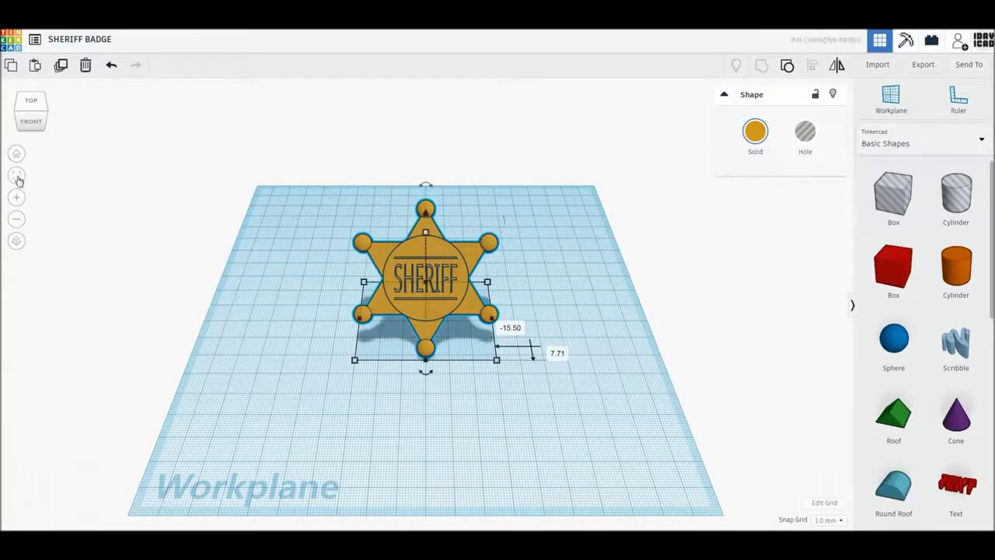
left_click(382, 354)
scroll(381, 354, "down", 1)
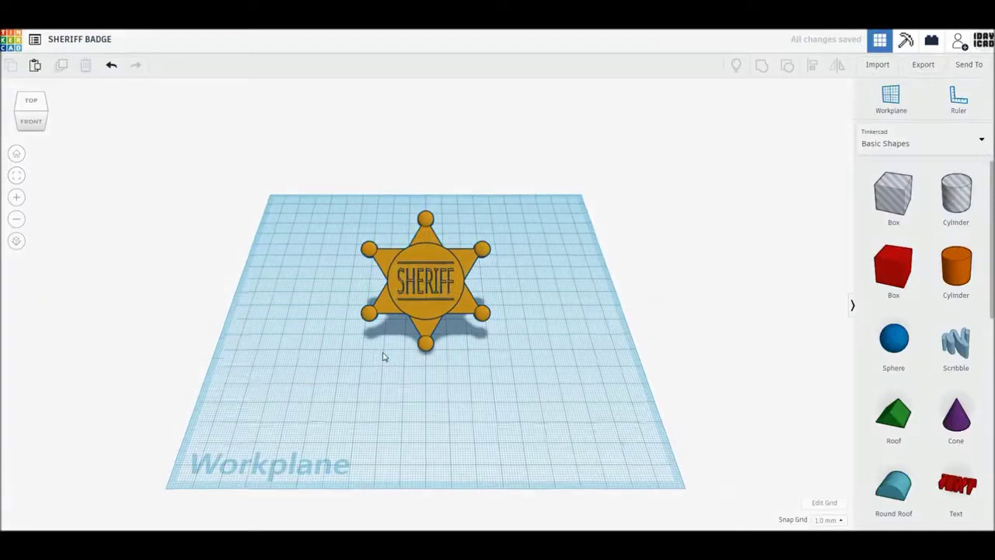
Zoom in and shift the badge forward toward the front edge, nudging it once more with the Down arrow
scroll(380, 415, "up", 1)
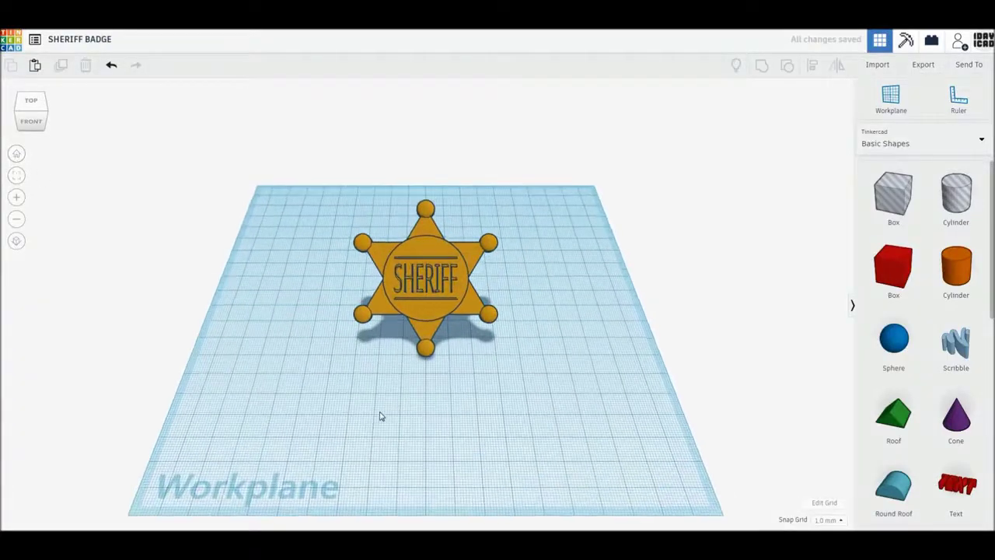
scroll(380, 416, "up", 2)
scroll(380, 416, "up", 2)
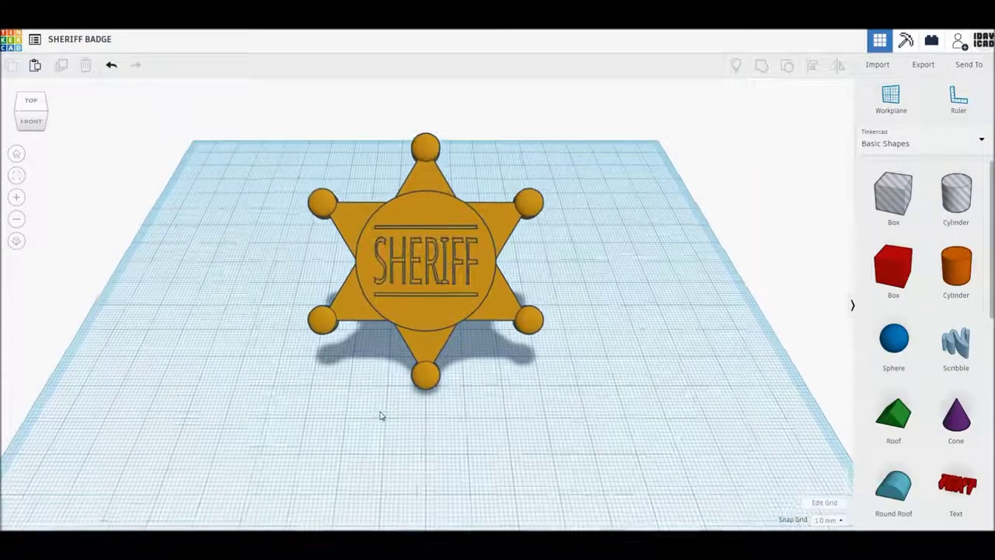
scroll(380, 416, "up", 1)
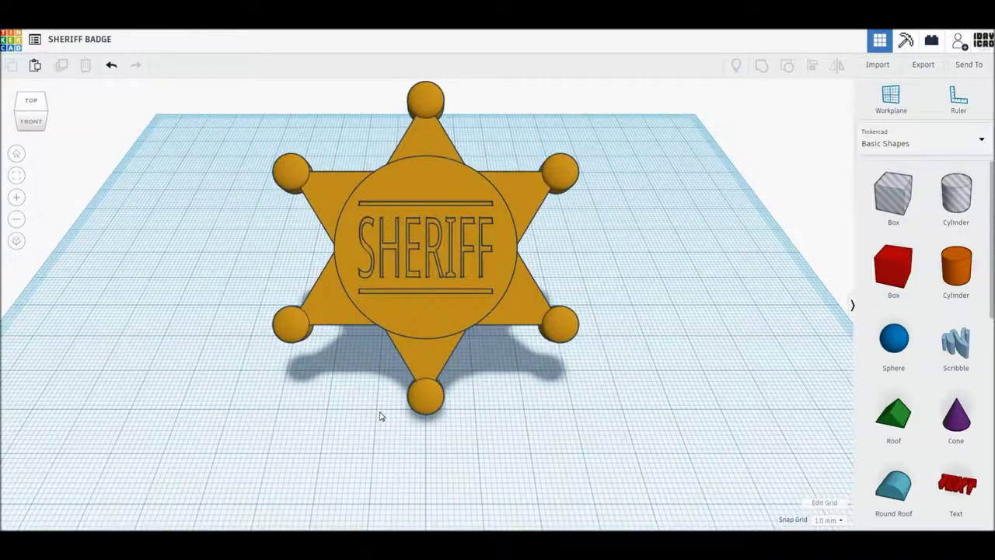
scroll(380, 416, "up", 2)
left_click(435, 417)
scroll(434, 418, "down", 1)
left_click_drag(433, 398, 433, 410)
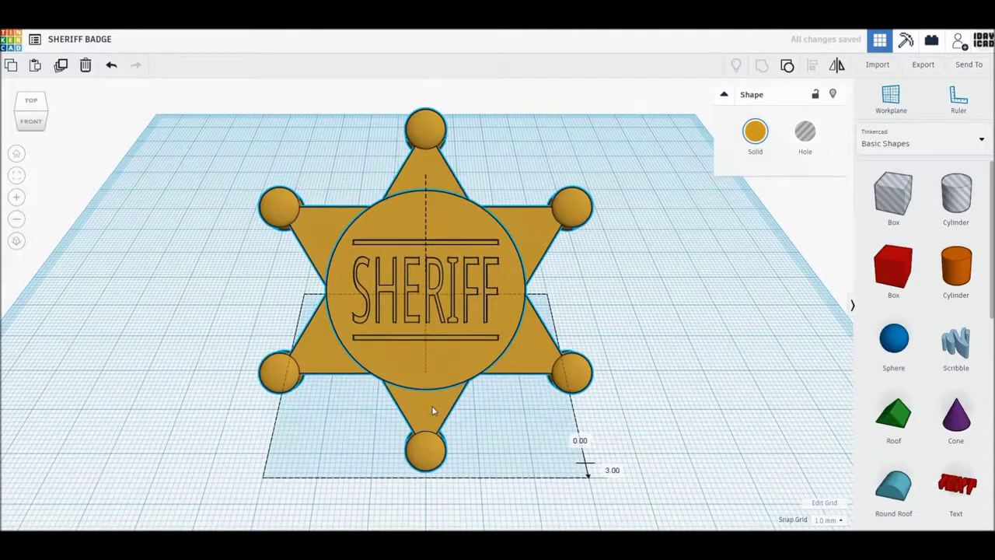
key("Down")
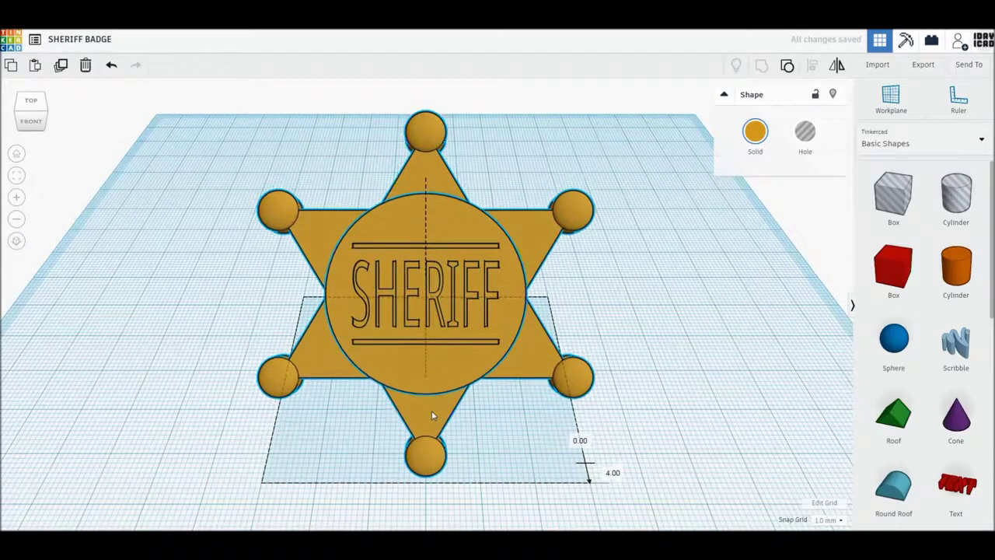
left_click(672, 411)
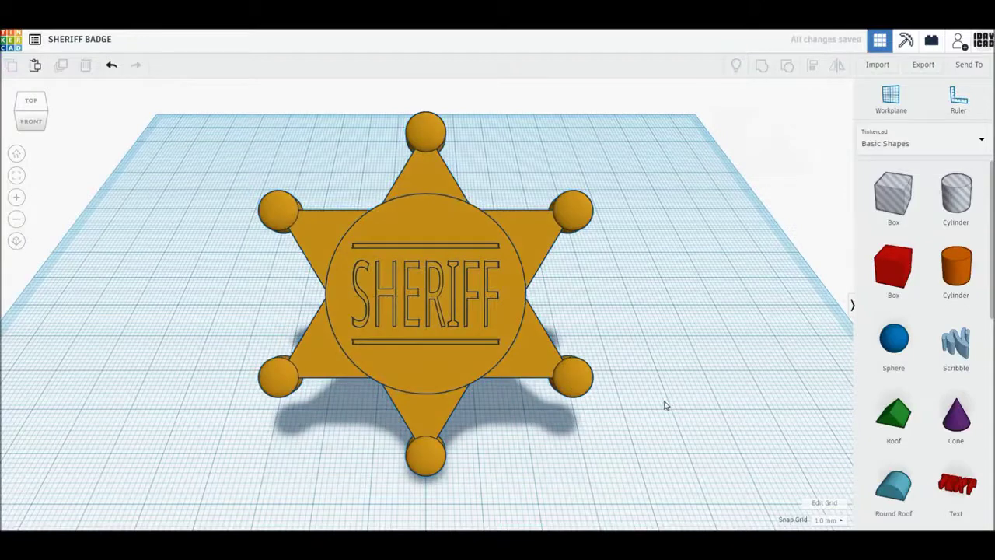